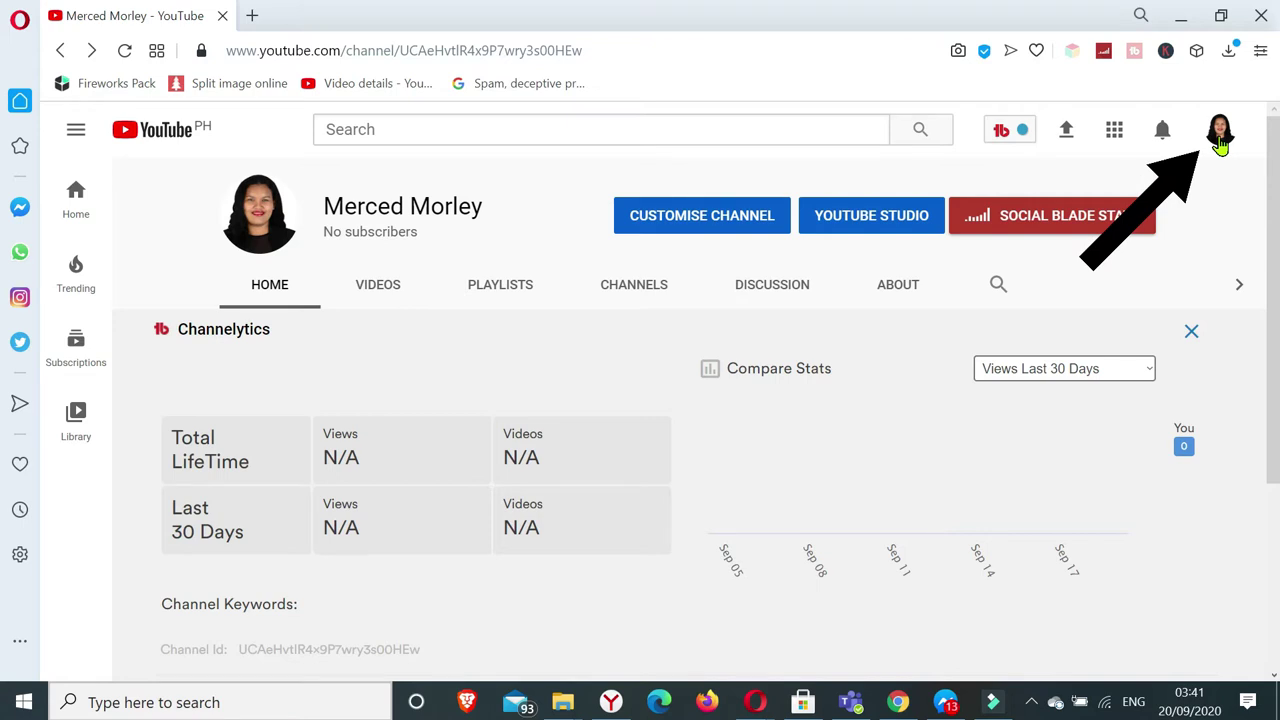
# Step: Switch to YouTube Studio from the account menu and open its Settings
pyautogui.click(1220, 135)
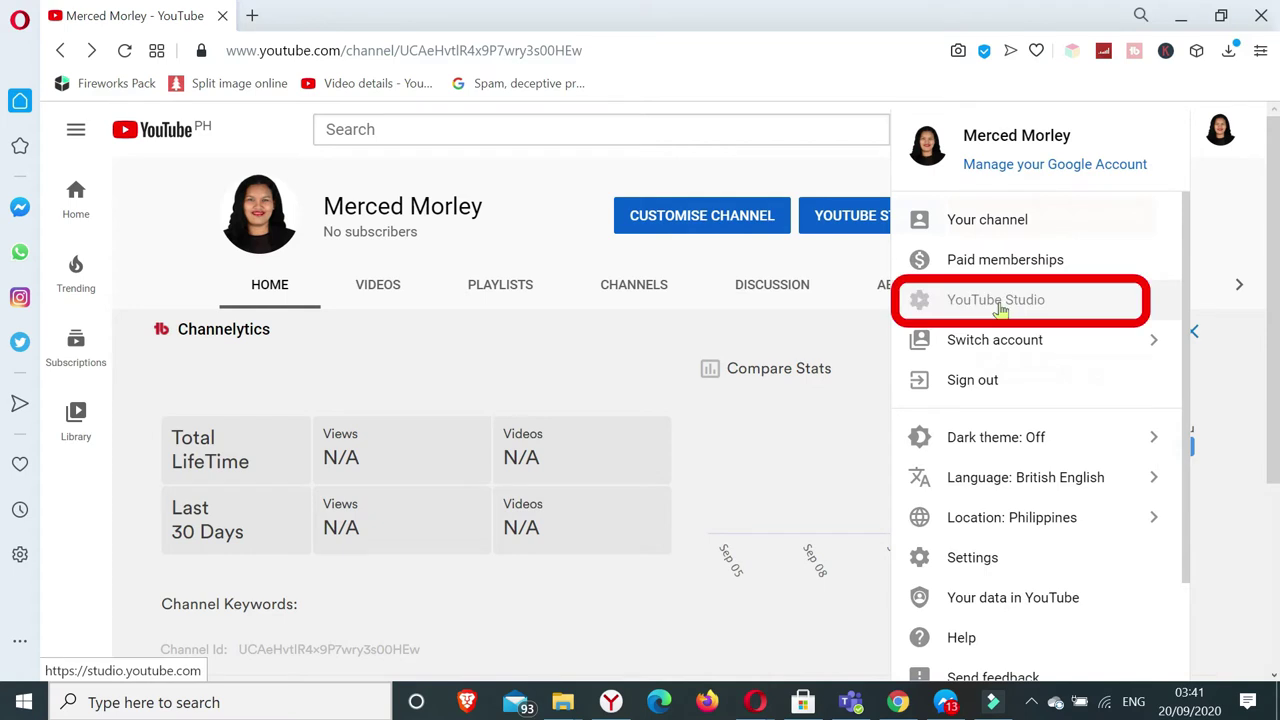
pyautogui.click(1000, 303)
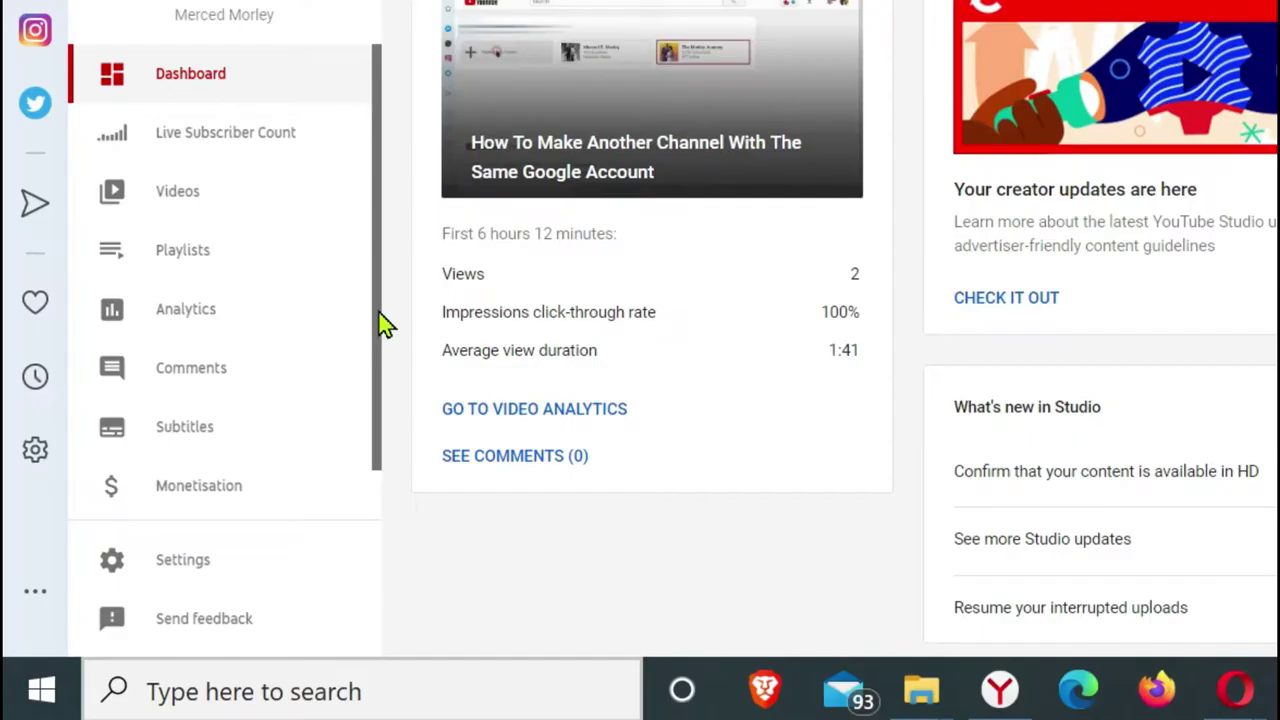
pyautogui.scroll(-2, 231, 477)
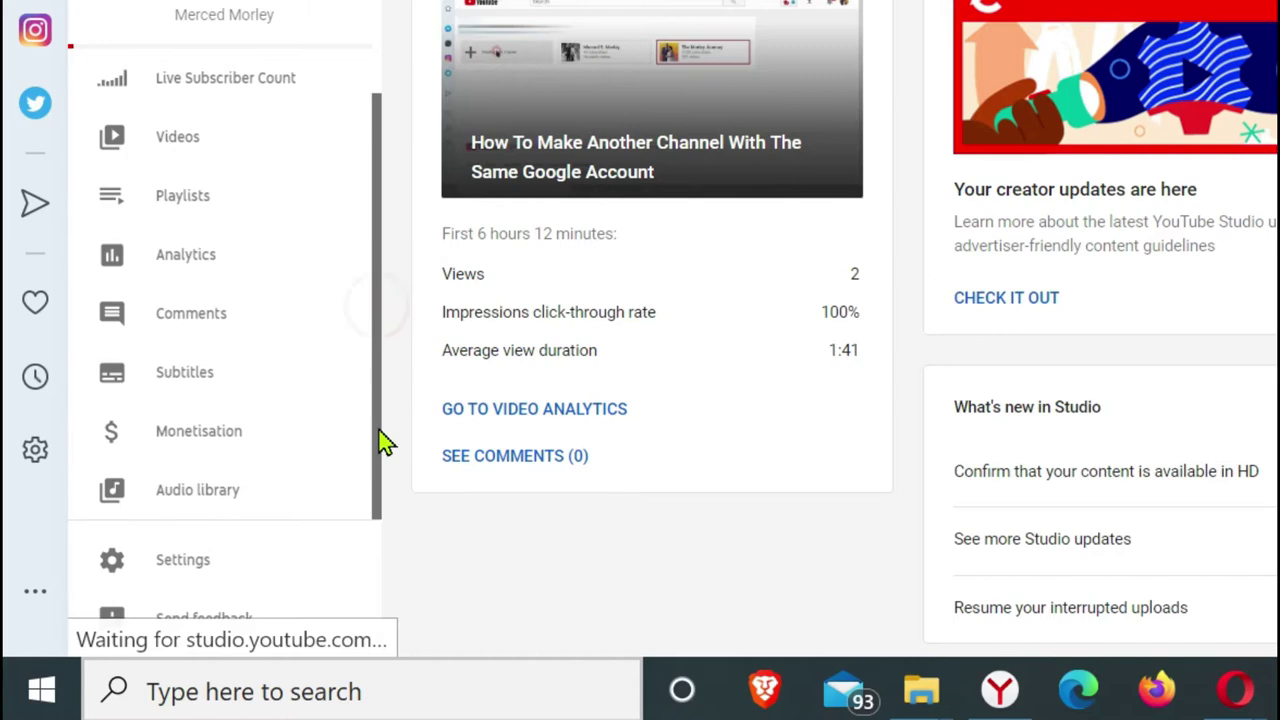
pyautogui.click(249, 547)
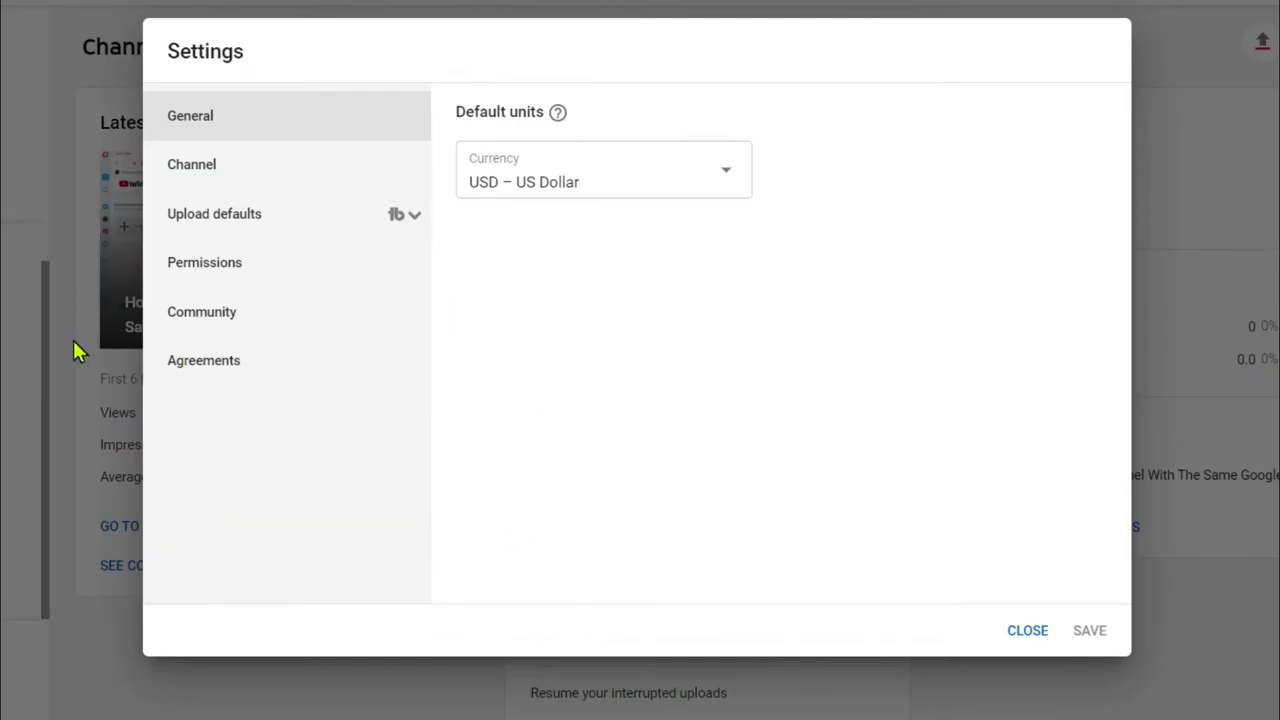
# Step: Show the Channel section's Feature eligibility tab and expand the phone-verification features
pyautogui.click(206, 166)
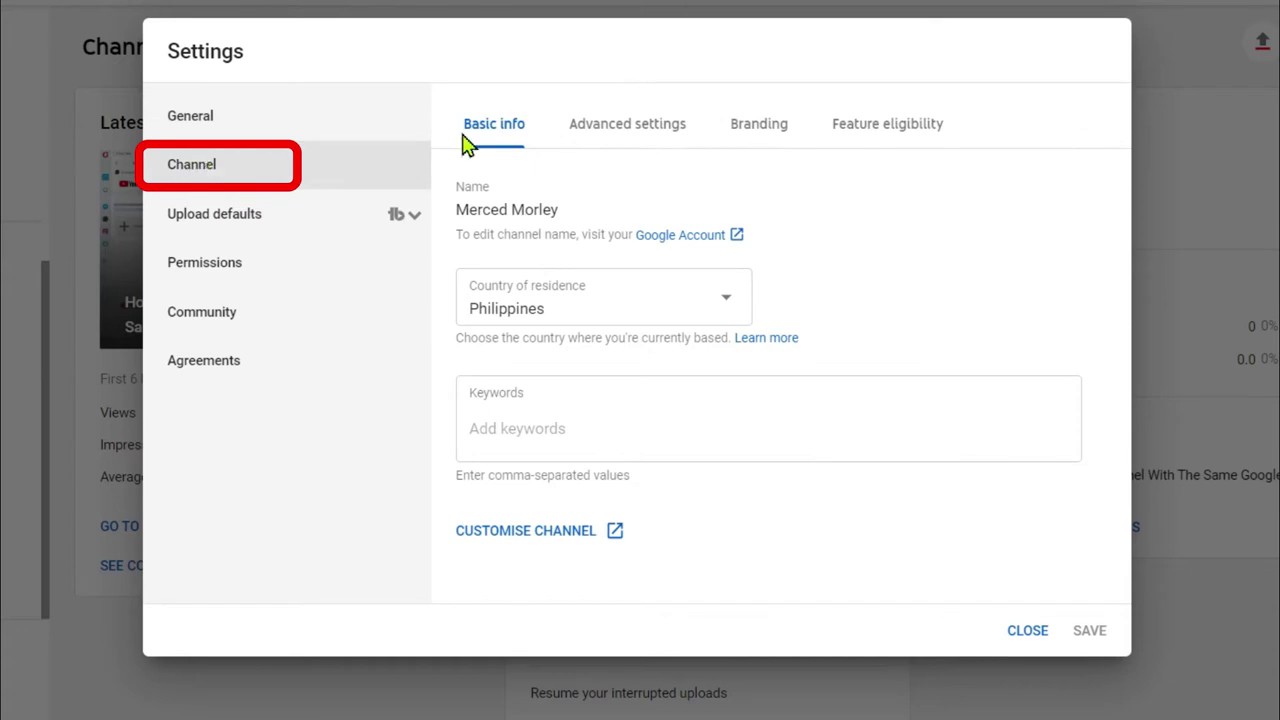
pyautogui.click(870, 133)
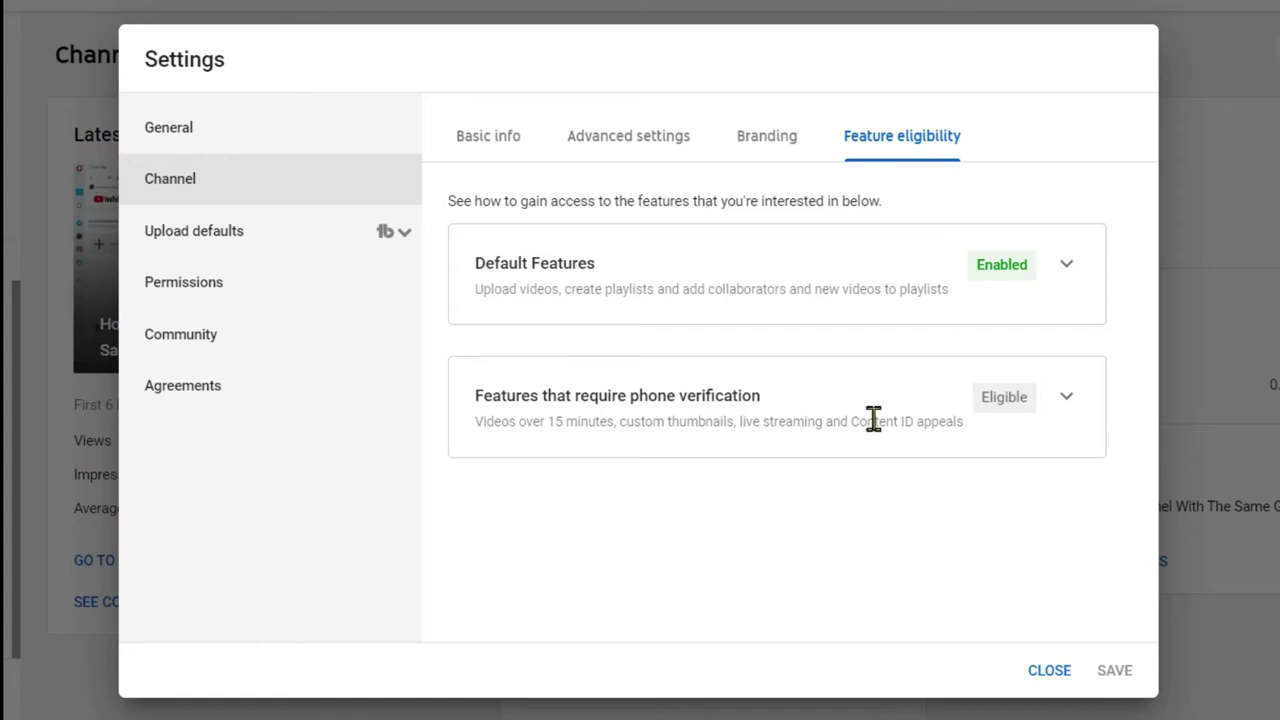
pyautogui.click(1065, 398)
# Step: Scroll the phone-verification card down until the VERIFY PHONE NUMBER button is fully visible
pyautogui.scroll(-1, 1006, 466)
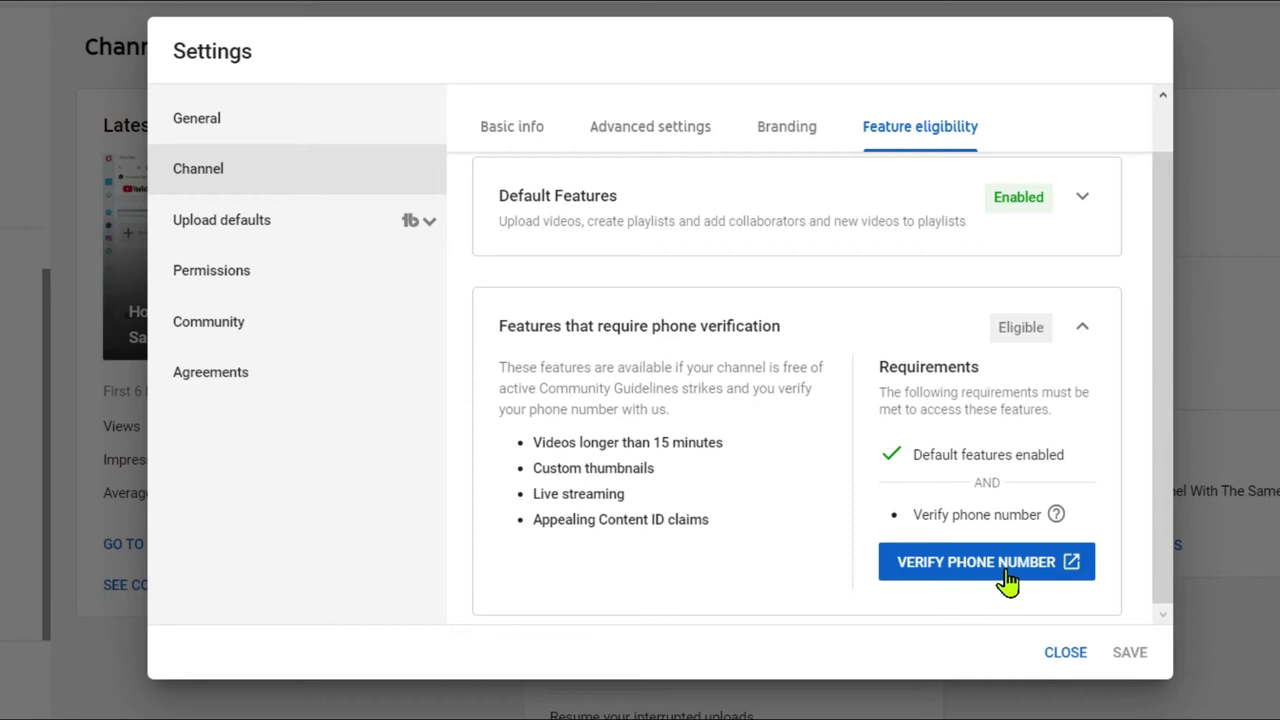
# Step: Start phone-number verification, then open the 'Verify your YouTube account' help article
pyautogui.click(1008, 582)
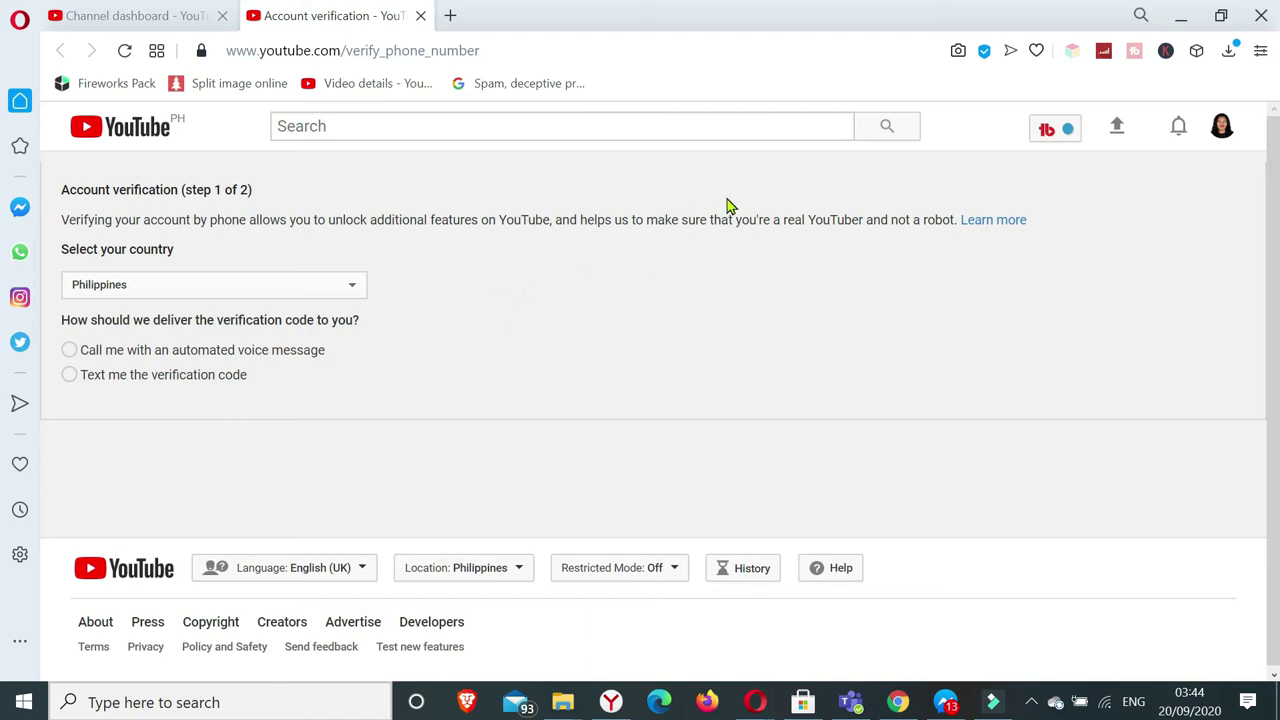
pyautogui.click(994, 224)
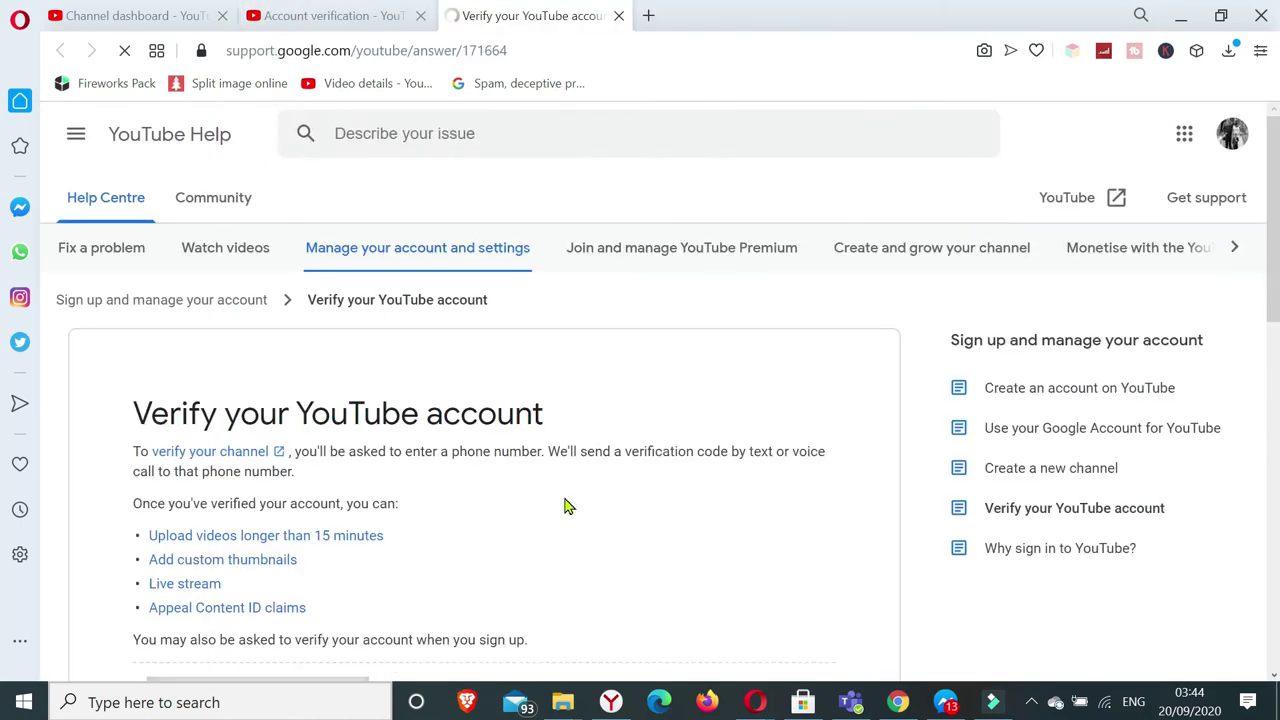
# Step: Scroll the help article and highlight the list of features verification unlocks
pyautogui.scroll(-1, 566, 508)
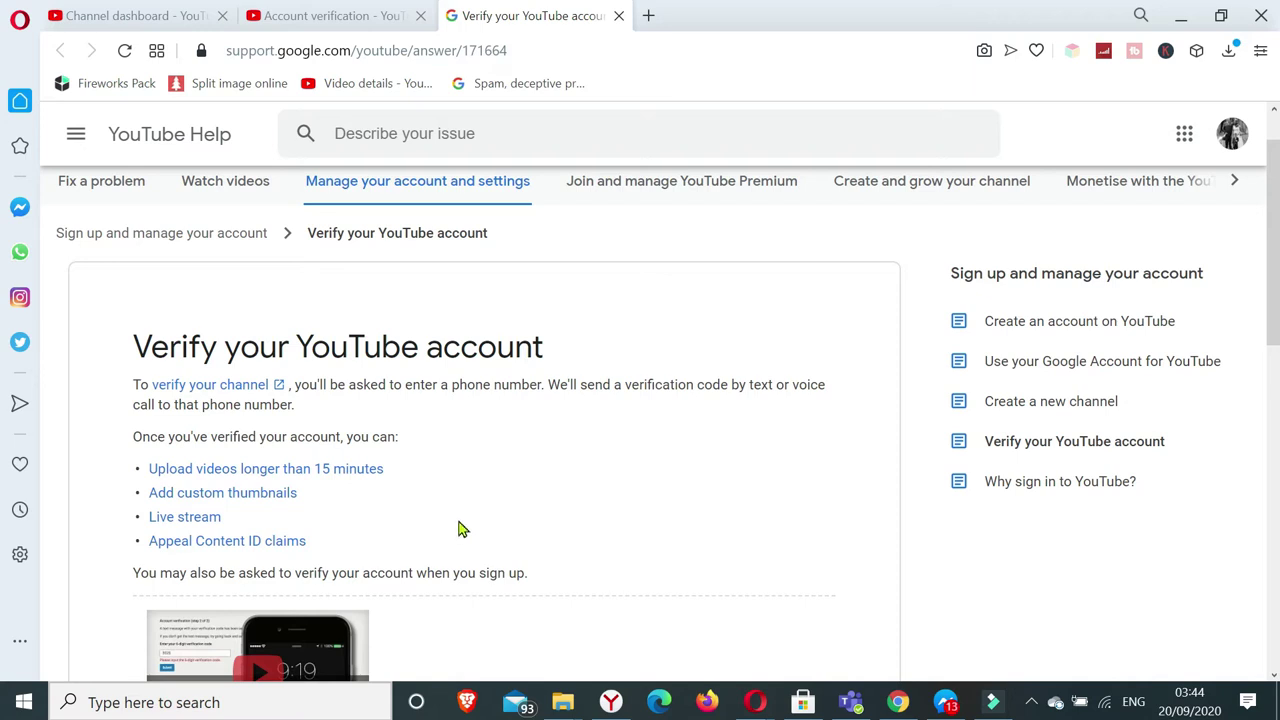
pyautogui.scroll(-1, 460, 530)
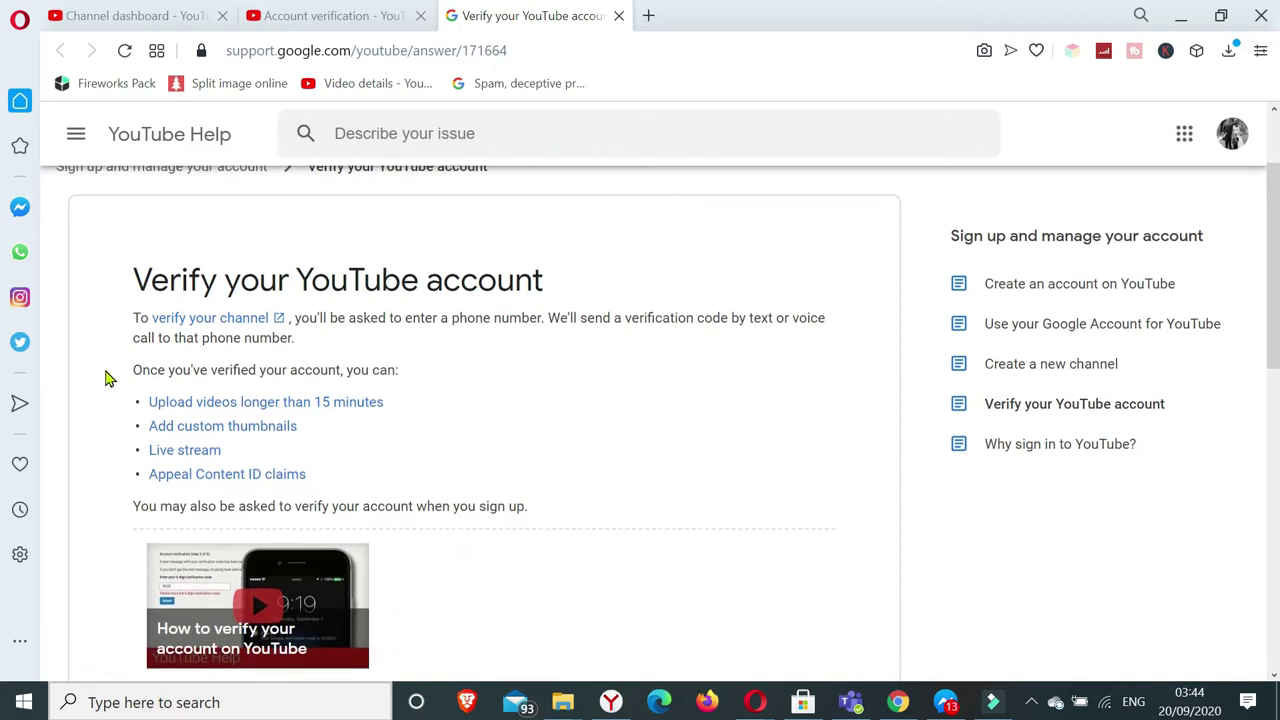
pyautogui.moveTo(112, 356); pyautogui.dragTo(444, 480)
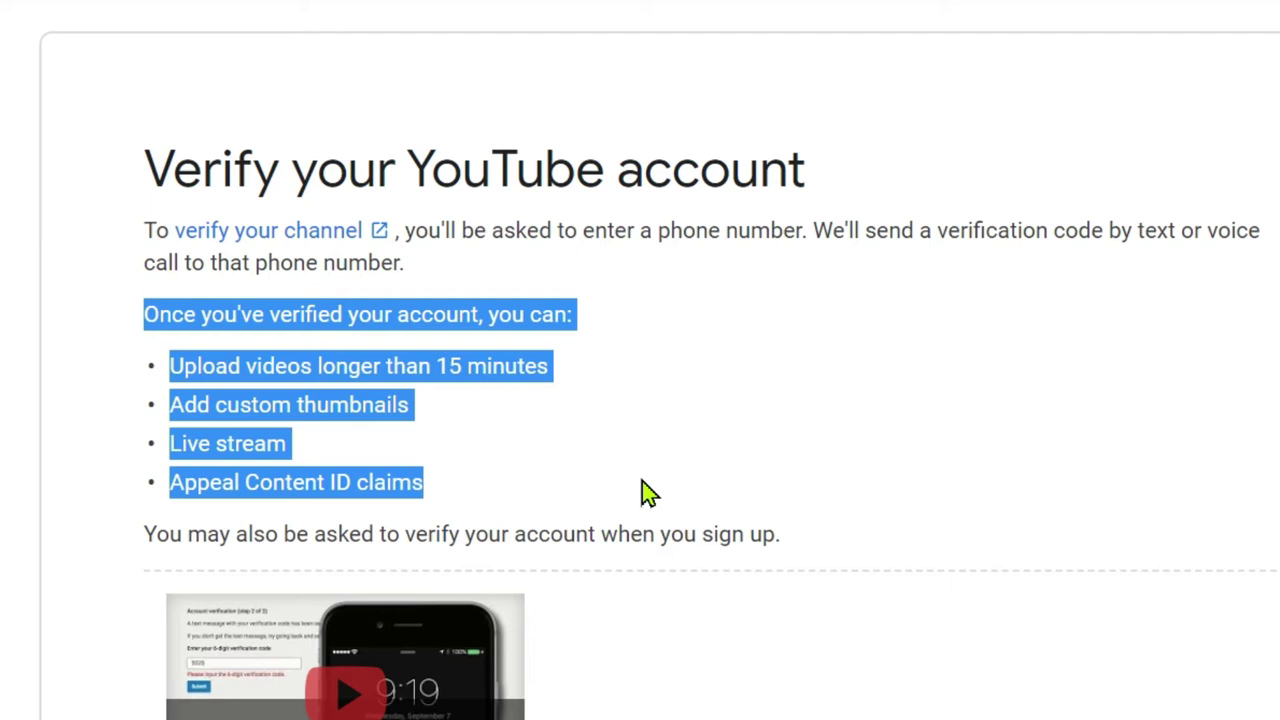
pyautogui.moveTo(642, 481); pyautogui.dragTo(713, 433)
pyautogui.scroll(-2, 746, 440)
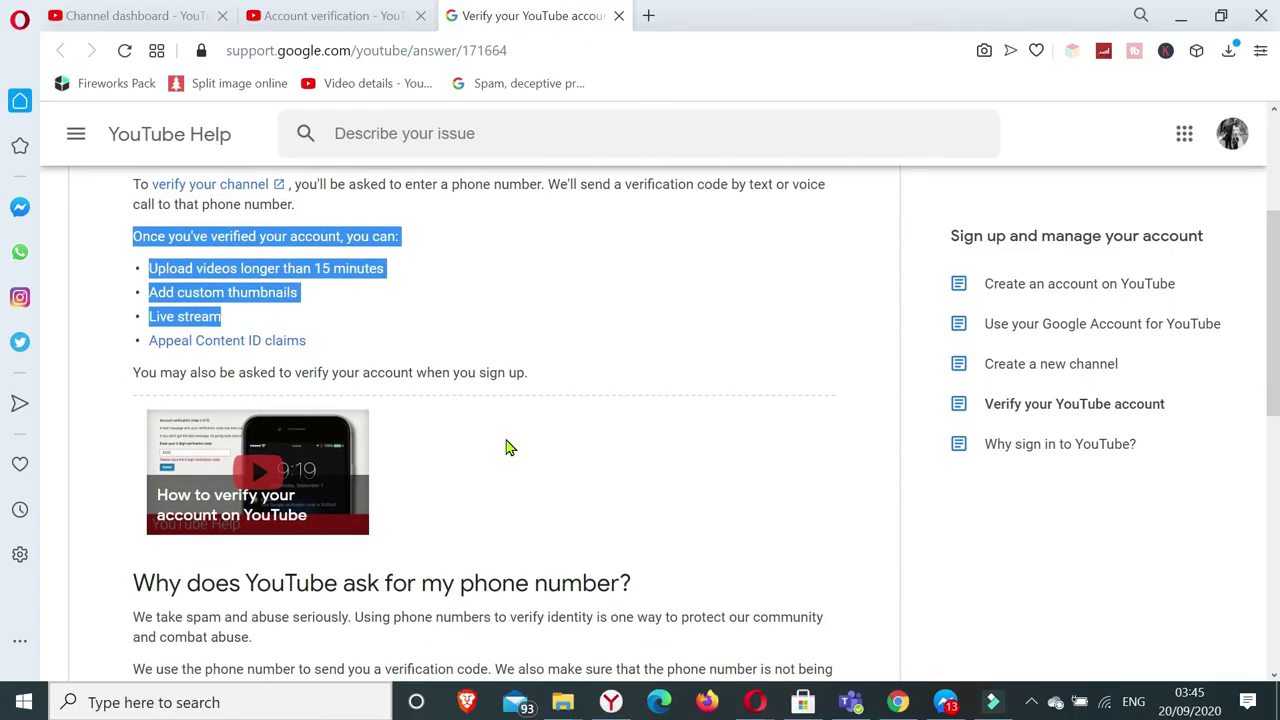
pyautogui.click(545, 476)
# Step: Highlight the 'Why does YouTube ask for my phone number?' heading and the identity-verification sentence
pyautogui.scroll(-2, 646, 480)
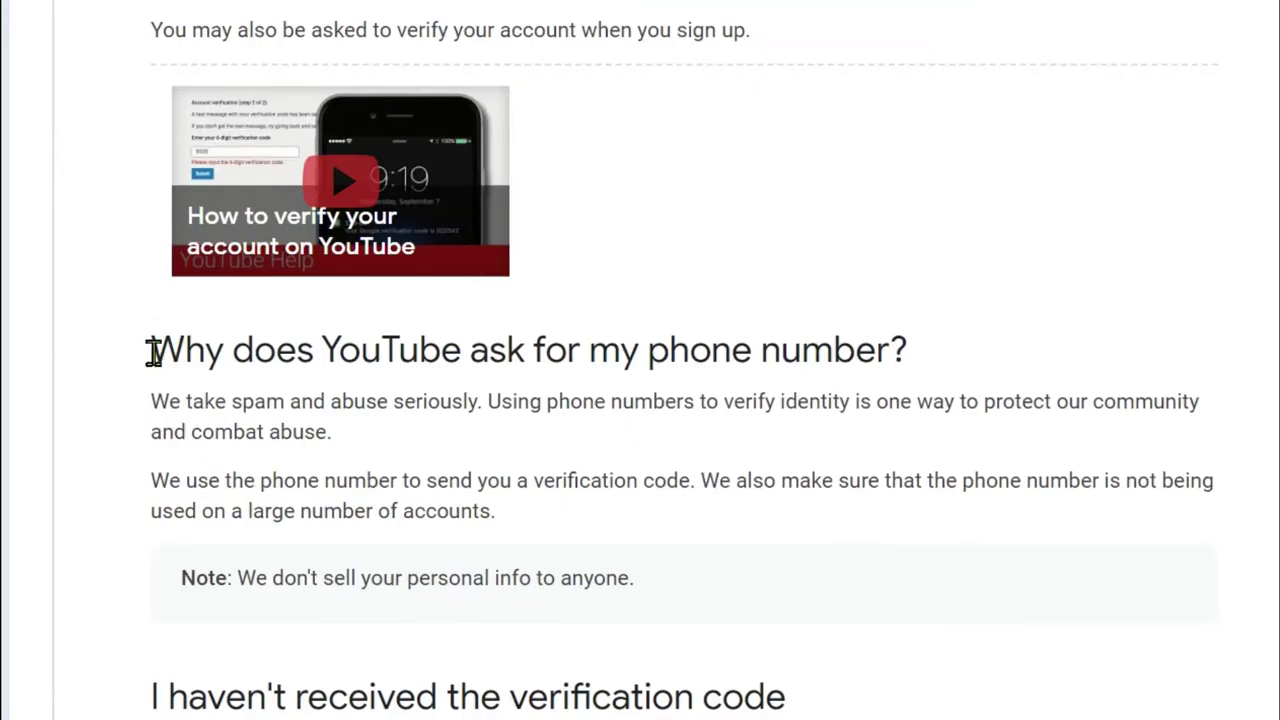
pyautogui.moveTo(150, 352); pyautogui.dragTo(920, 366)
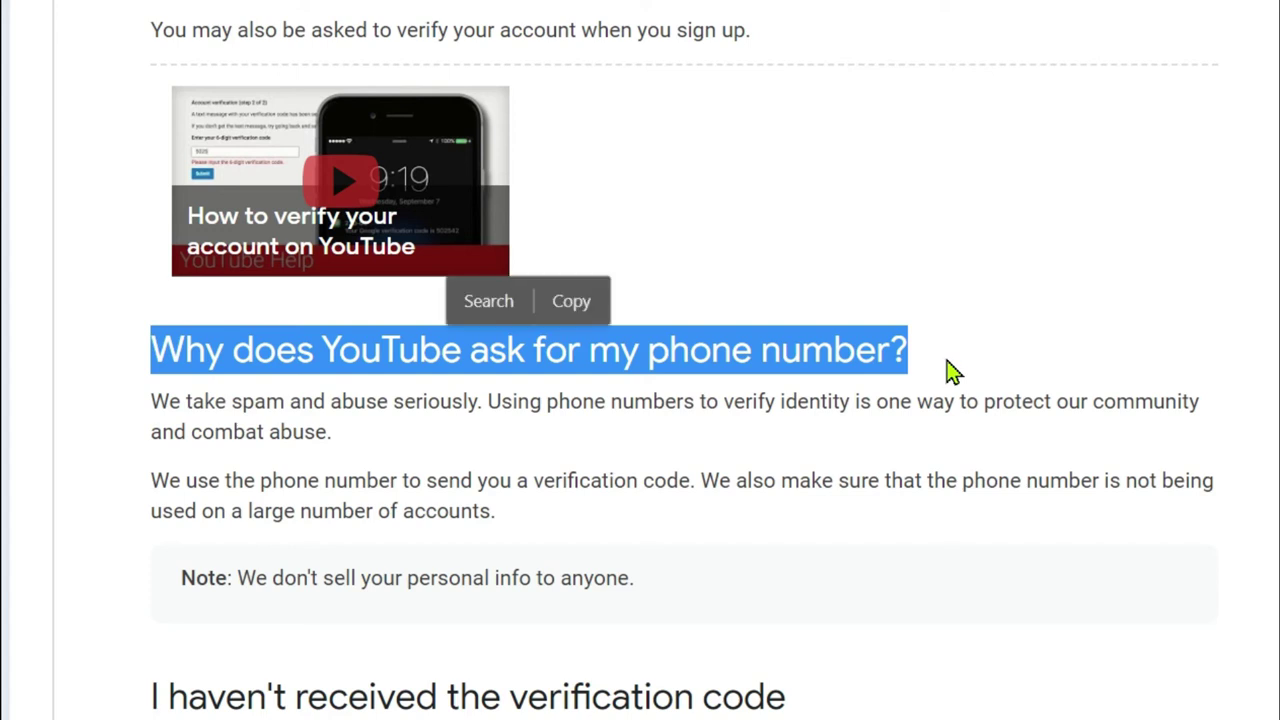
pyautogui.click(879, 518)
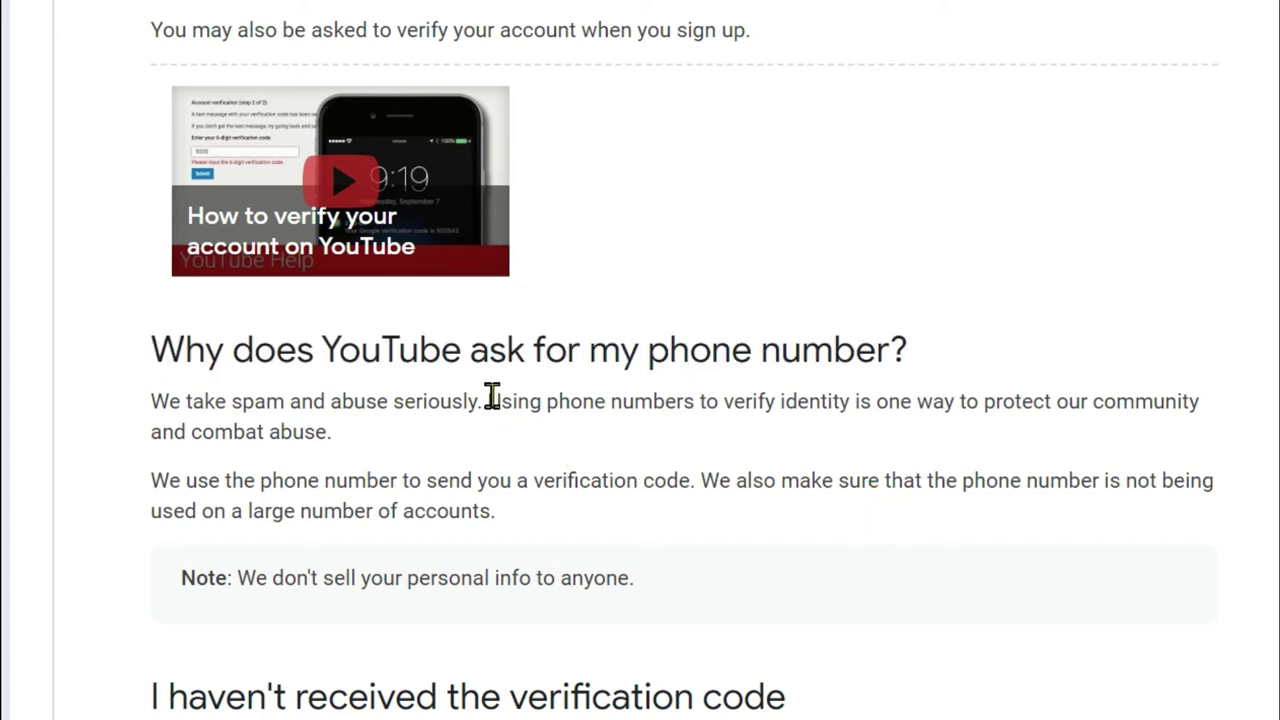
pyautogui.moveTo(491, 399); pyautogui.dragTo(729, 443)
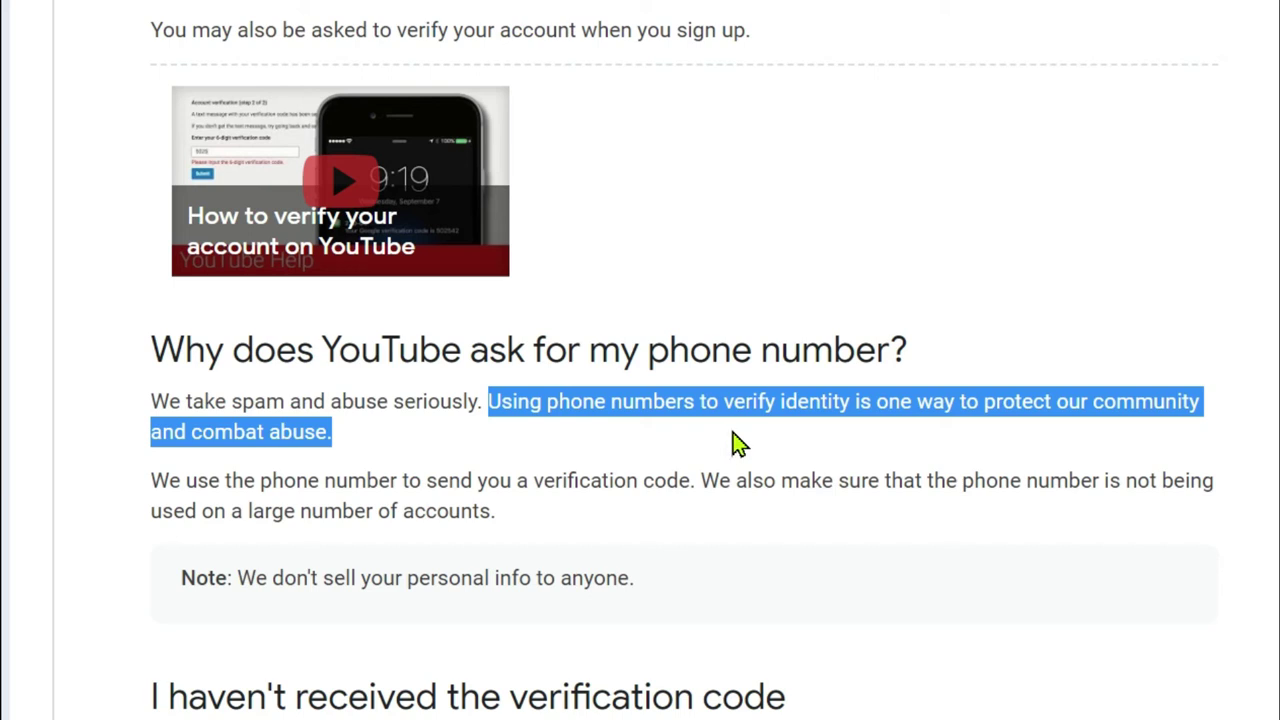
pyautogui.click(472, 450)
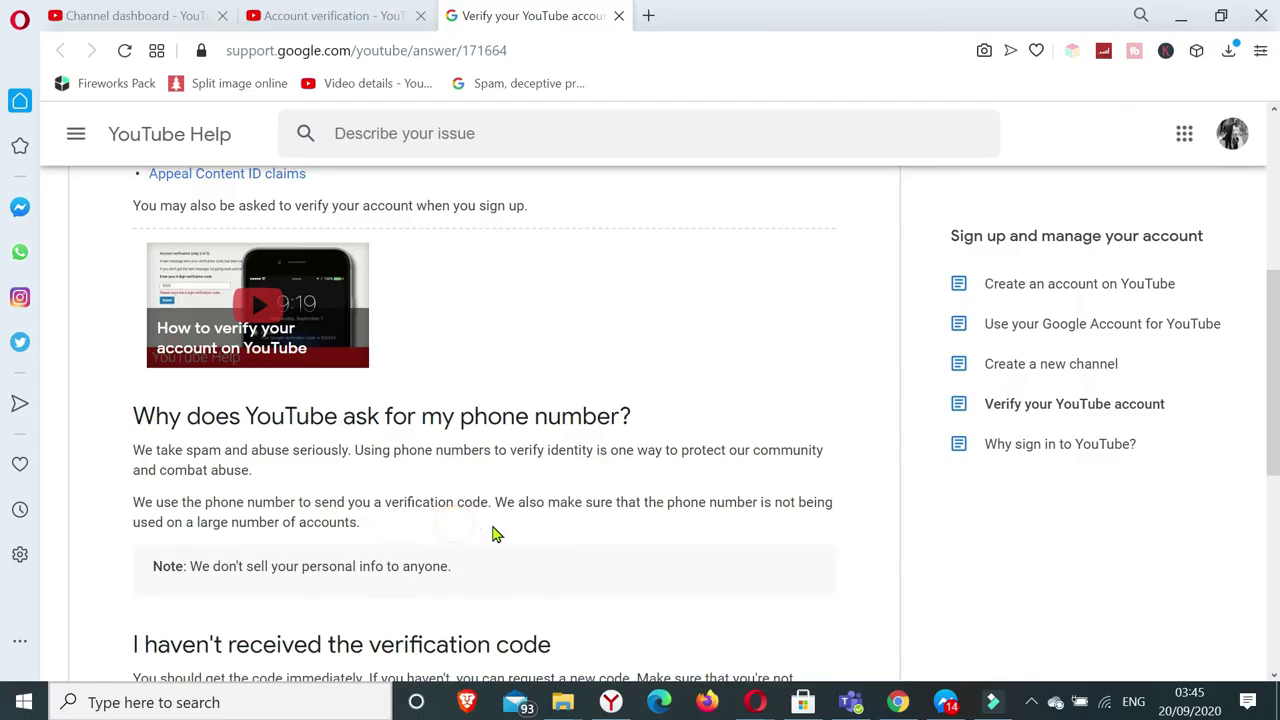
# Step: Scroll through the help article's 'I haven't received the verification code' section
pyautogui.scroll(-3, 802, 523)
pyautogui.scroll(-1, 563, 532)
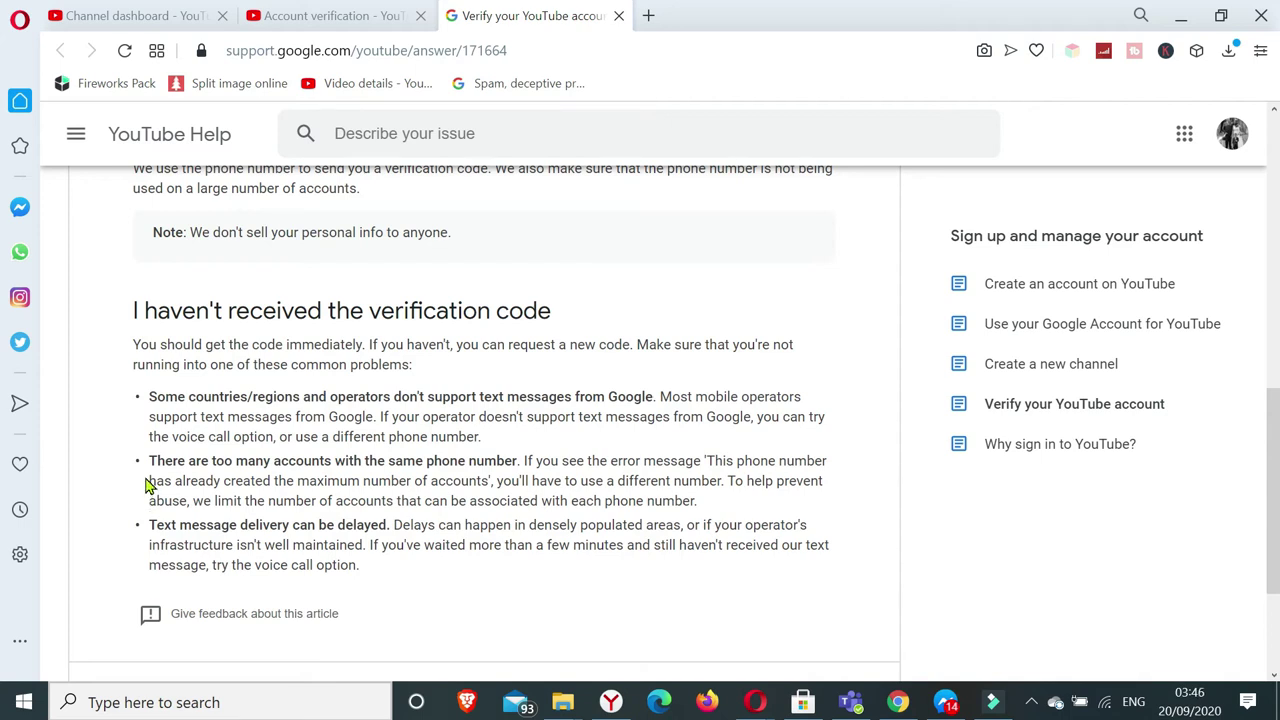
pyautogui.scroll(-1, 154, 492)
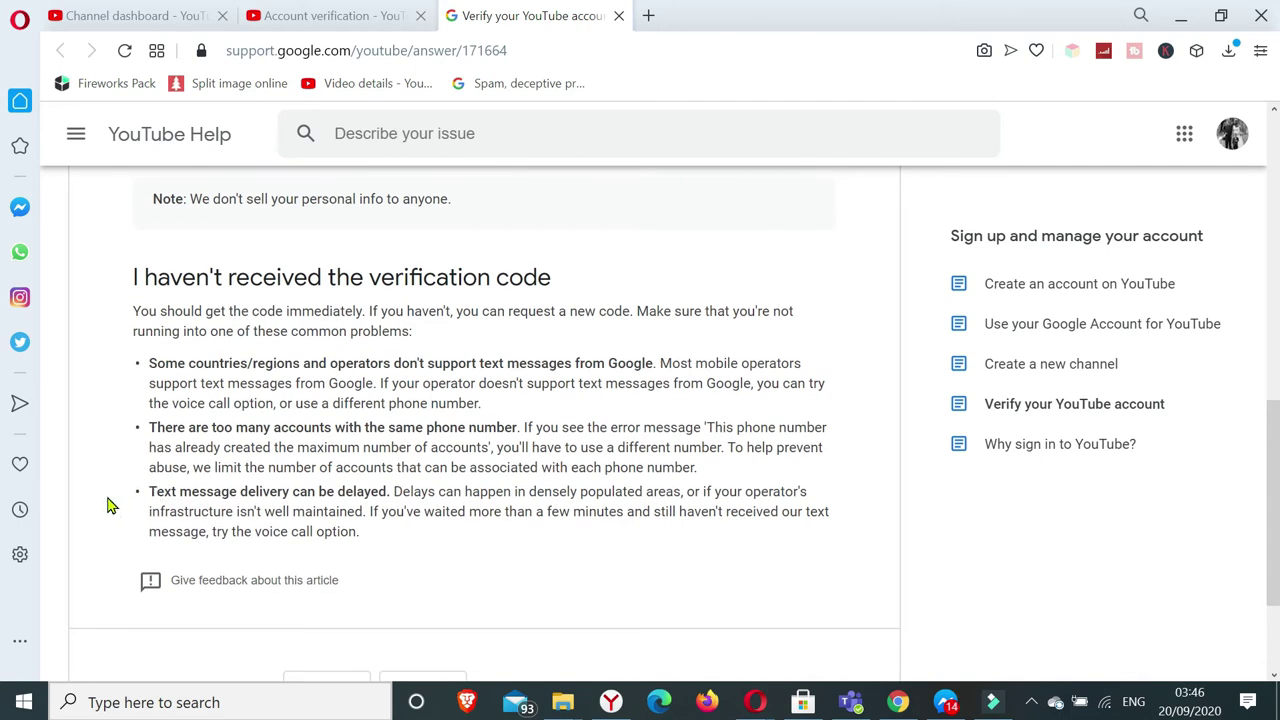
pyautogui.scroll(-2, 409, 546)
pyautogui.scroll(1, 623, 486)
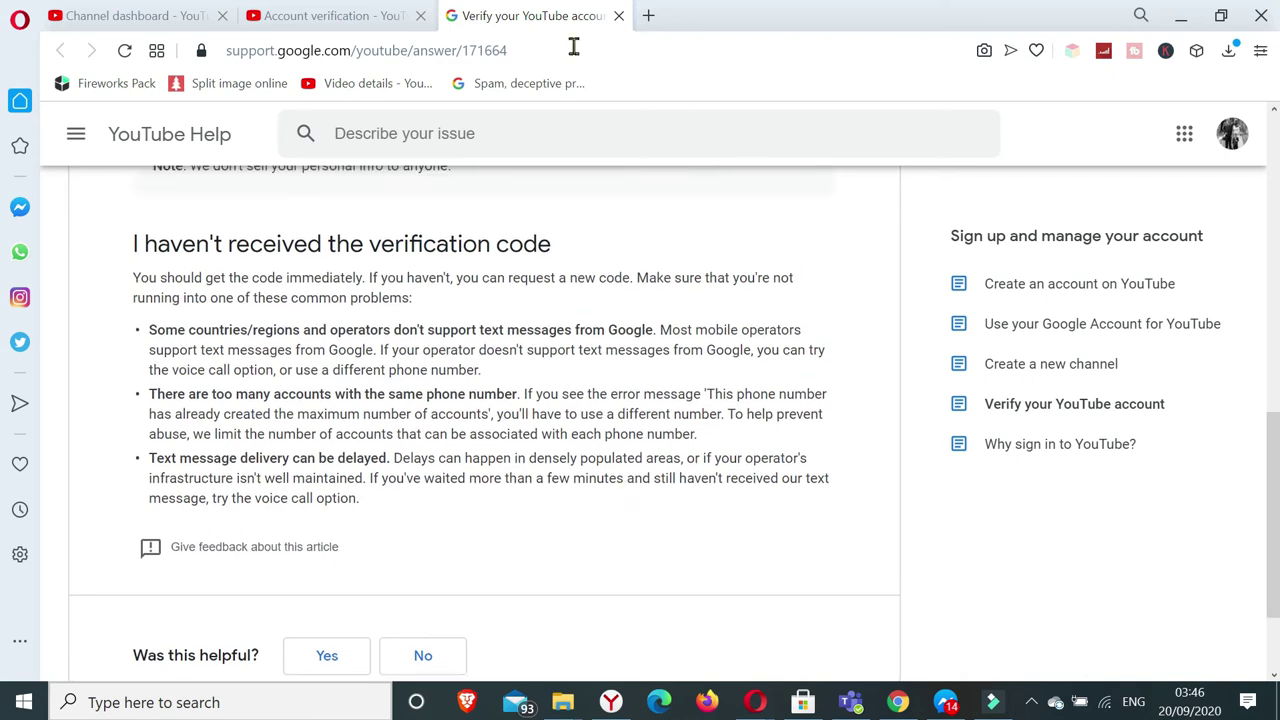
# Step: Back on Account verification, confirm Philippines as the country and choose text-message code delivery
pyautogui.click(320, 22)
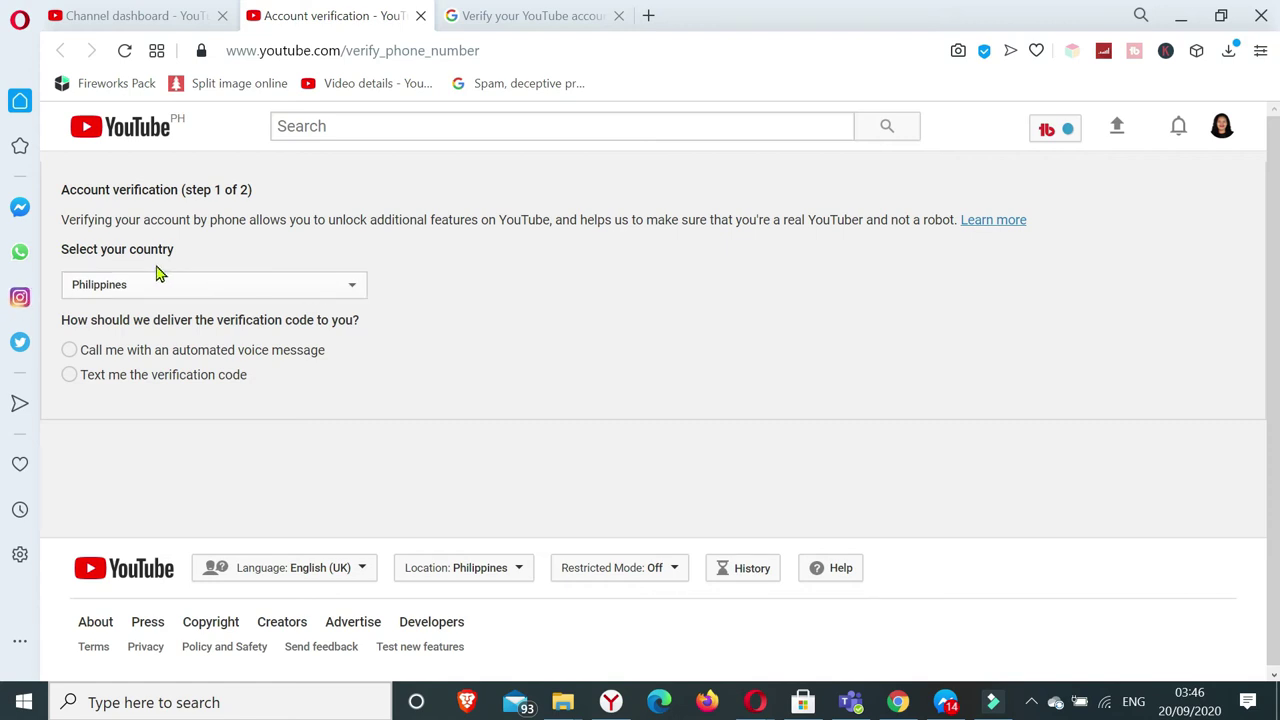
pyautogui.moveTo(7, 266); pyautogui.dragTo(130, 298)
pyautogui.click(476, 382)
pyautogui.click(70, 380)
# Step: Enter the phone number and review the note on accounts per phone number
pyautogui.scroll(-1, 490, 480)
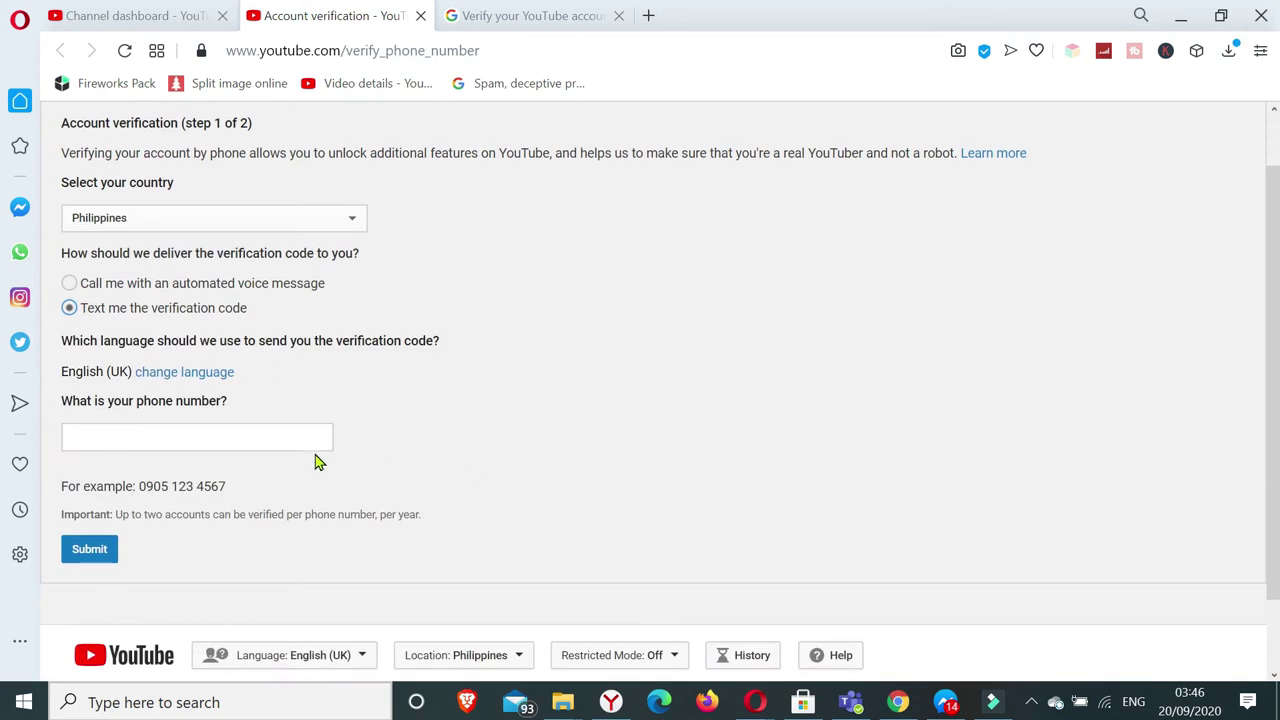
pyautogui.click(181, 444)
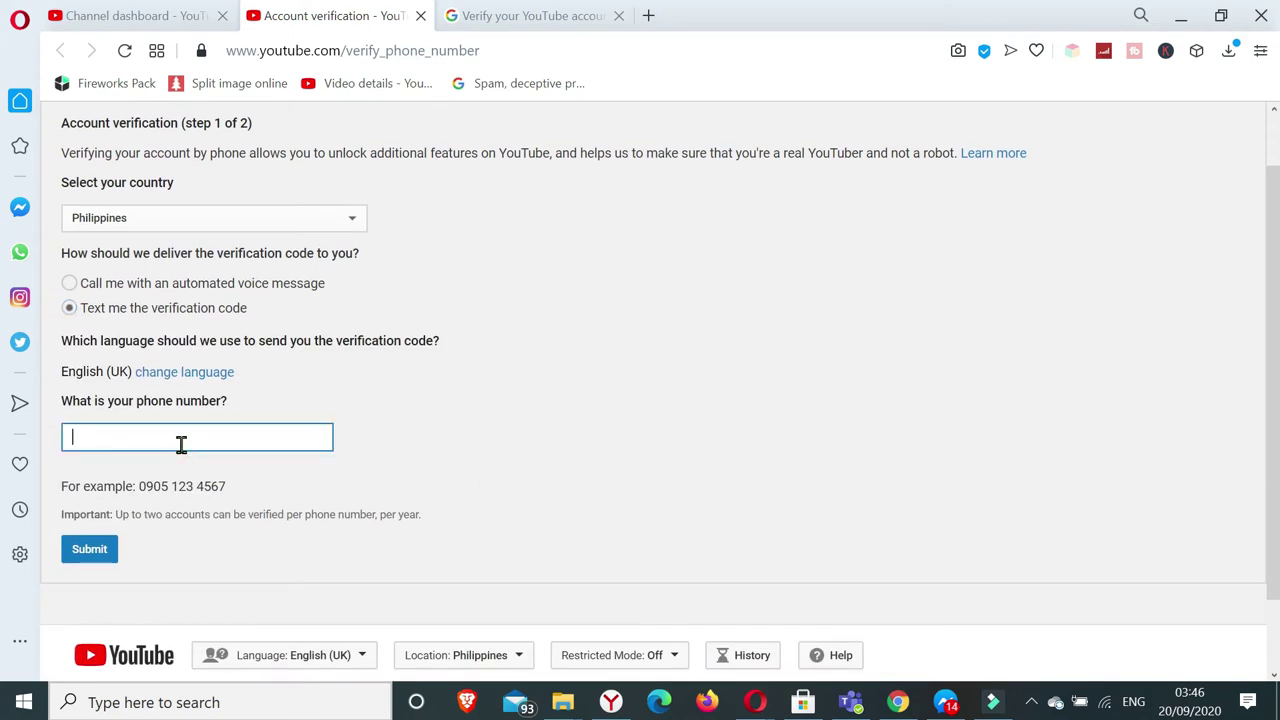
pyautogui.click(181, 444)
pyautogui.write('0')
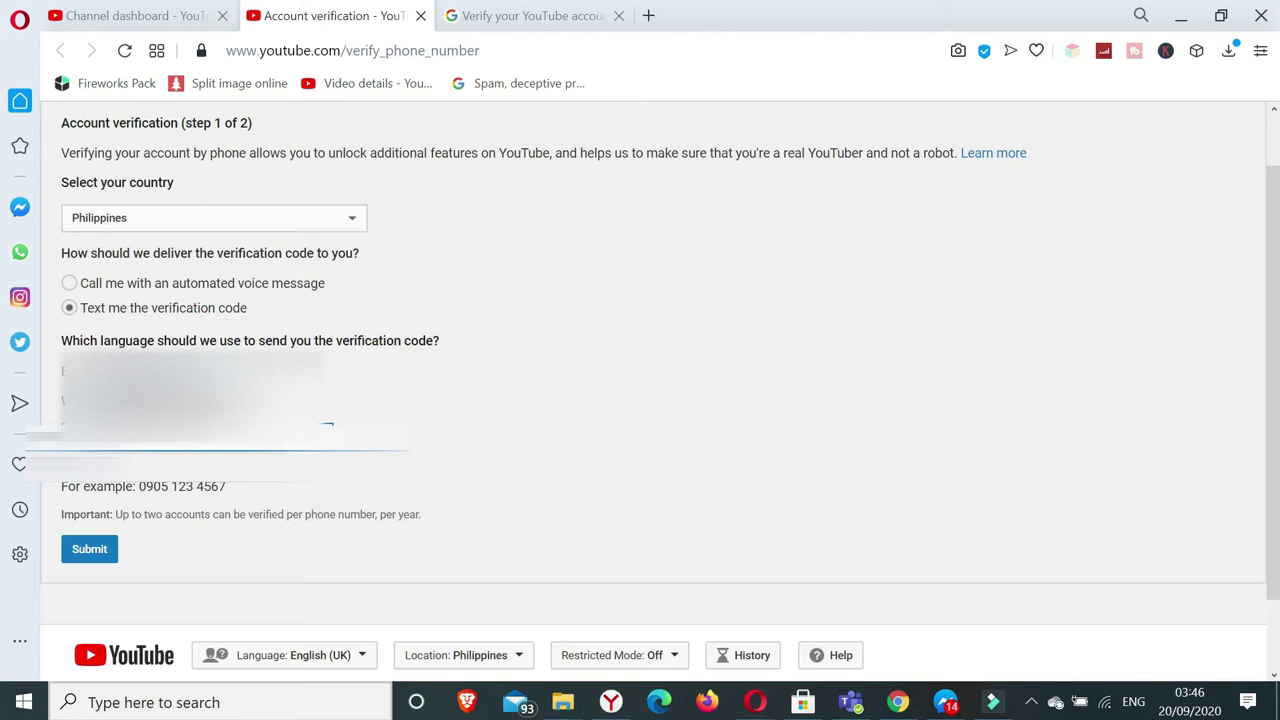
pyautogui.scroll(-1, 237, 529)
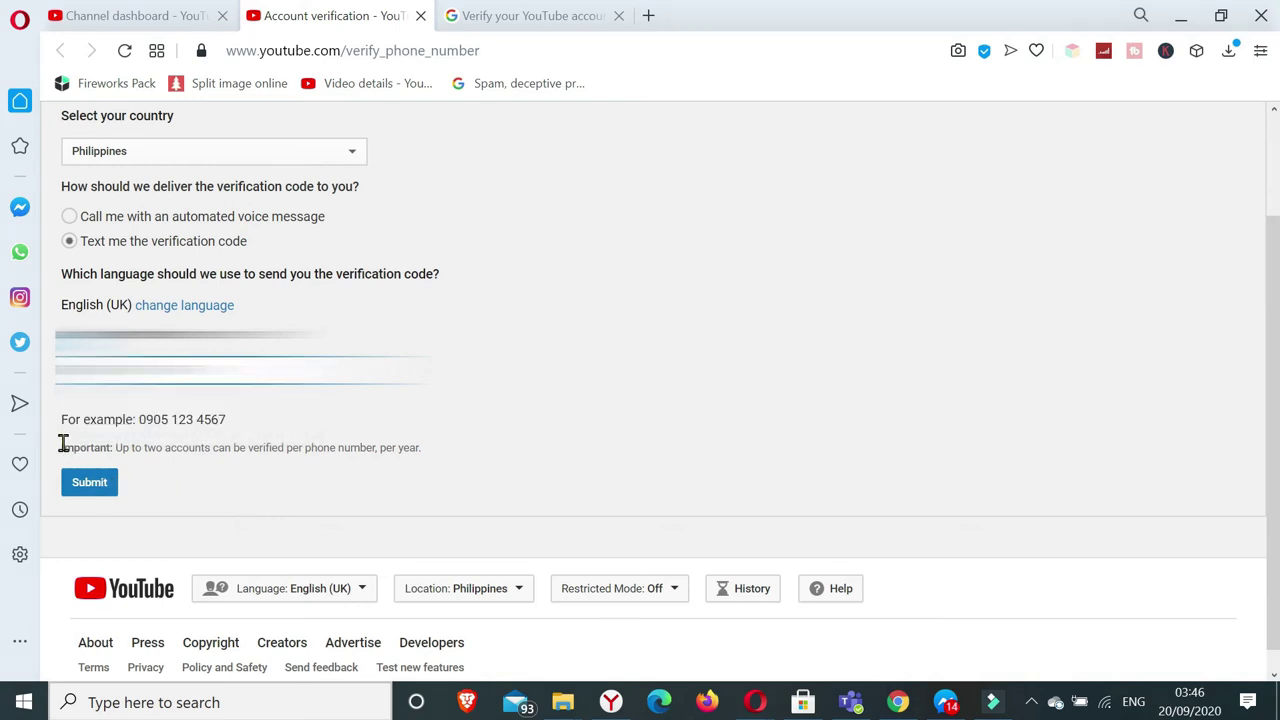
pyautogui.moveTo(64, 447); pyautogui.dragTo(414, 468)
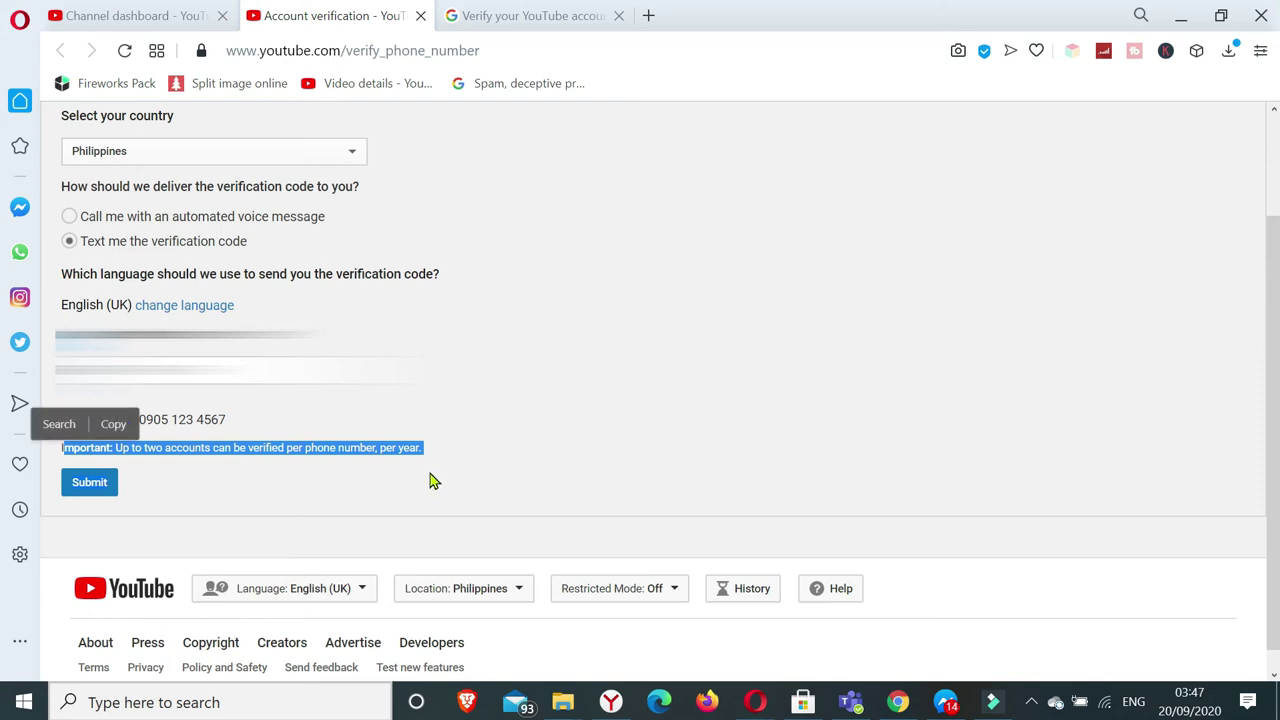
pyautogui.click(432, 477)
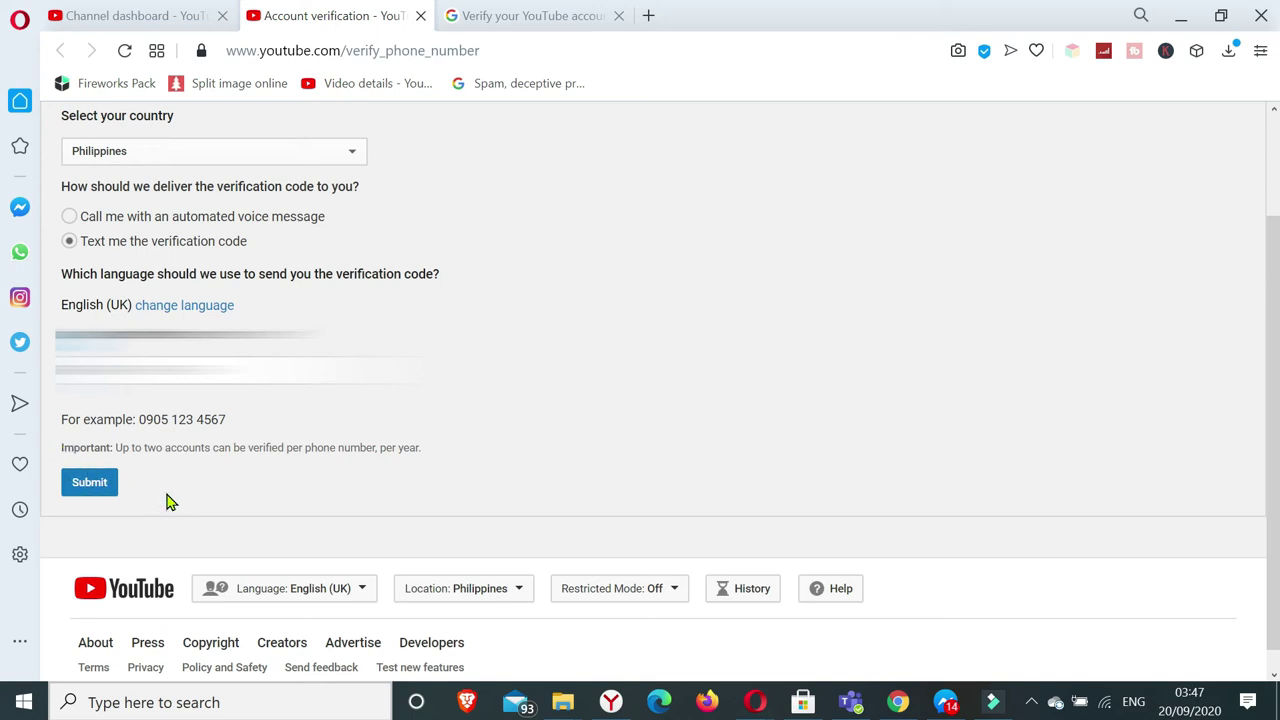
# Step: Request the code by text, enter the 6-digit verification code, and submit it
pyautogui.click(90, 484)
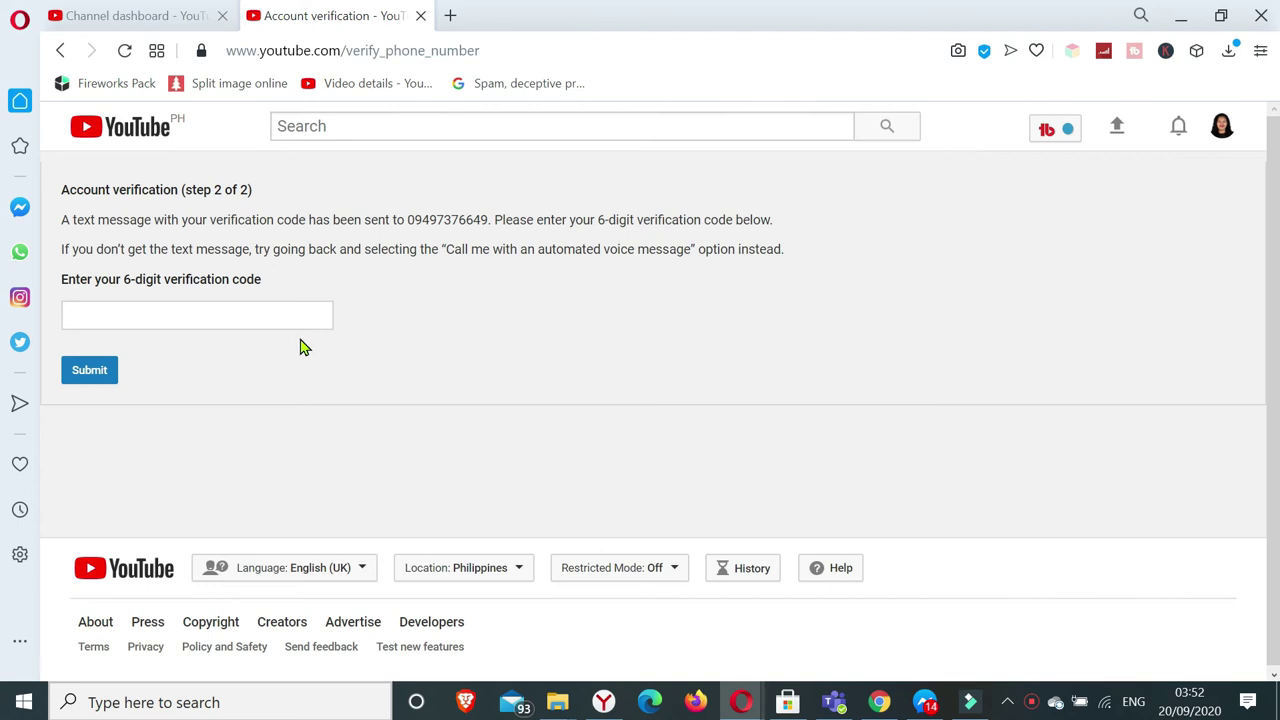
pyautogui.click(140, 315)
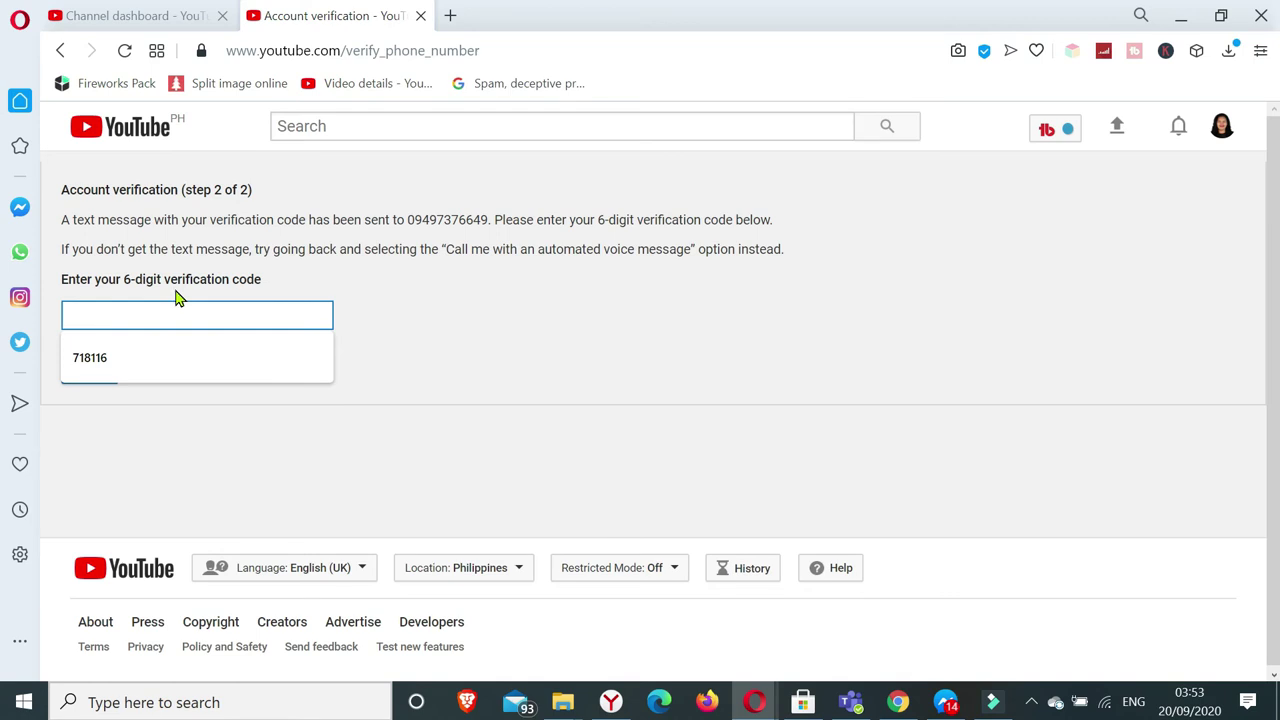
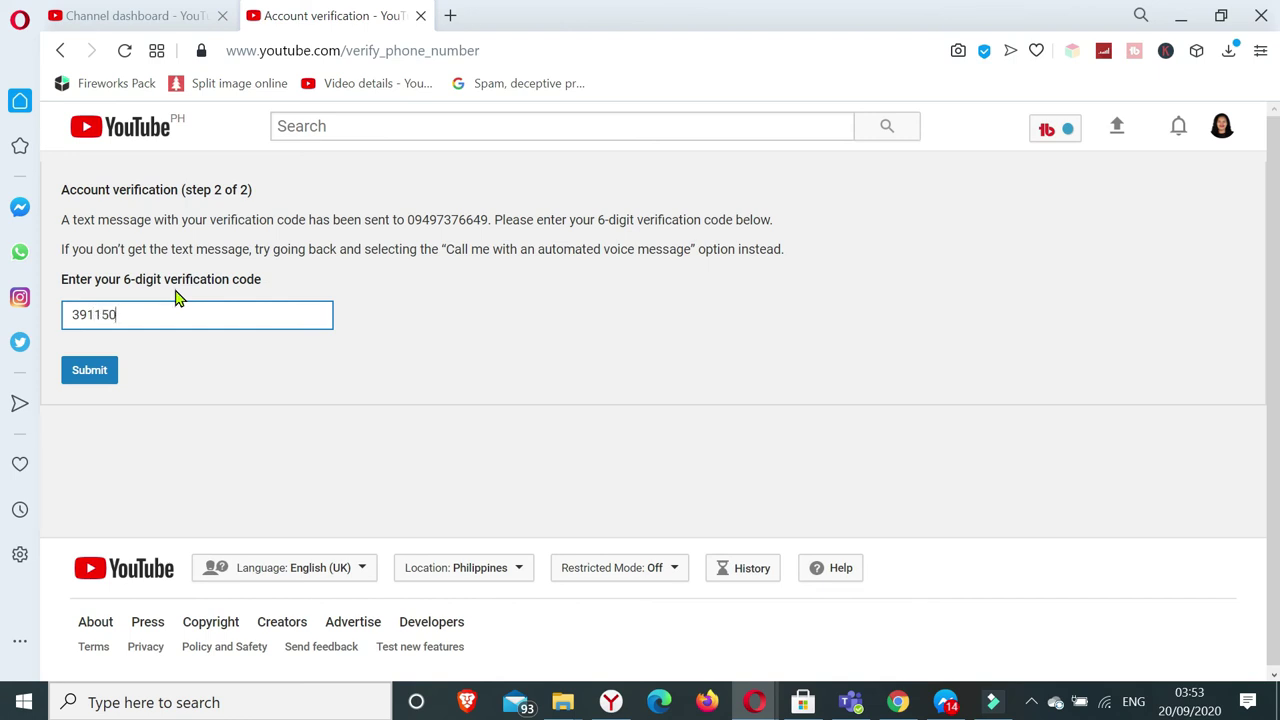
pyautogui.click(100, 377)
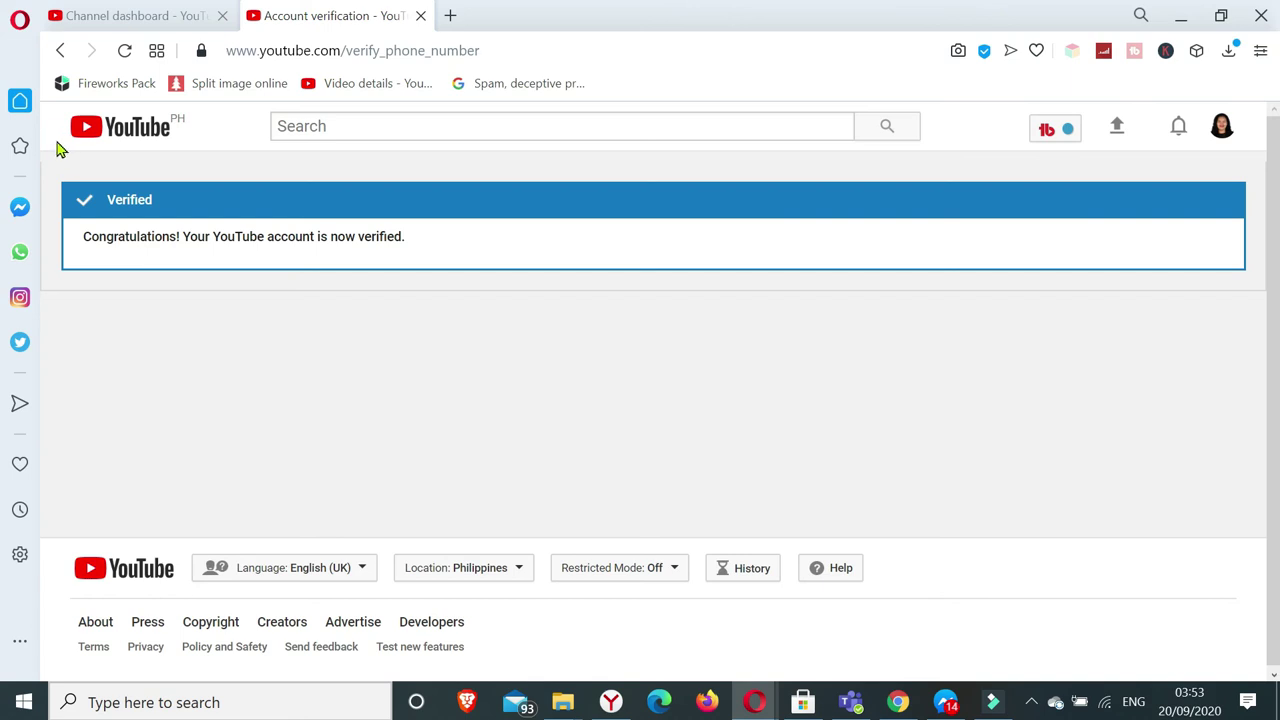
pyautogui.moveTo(68, 160); pyautogui.dragTo(346, 237)
pyautogui.click(258, 340)
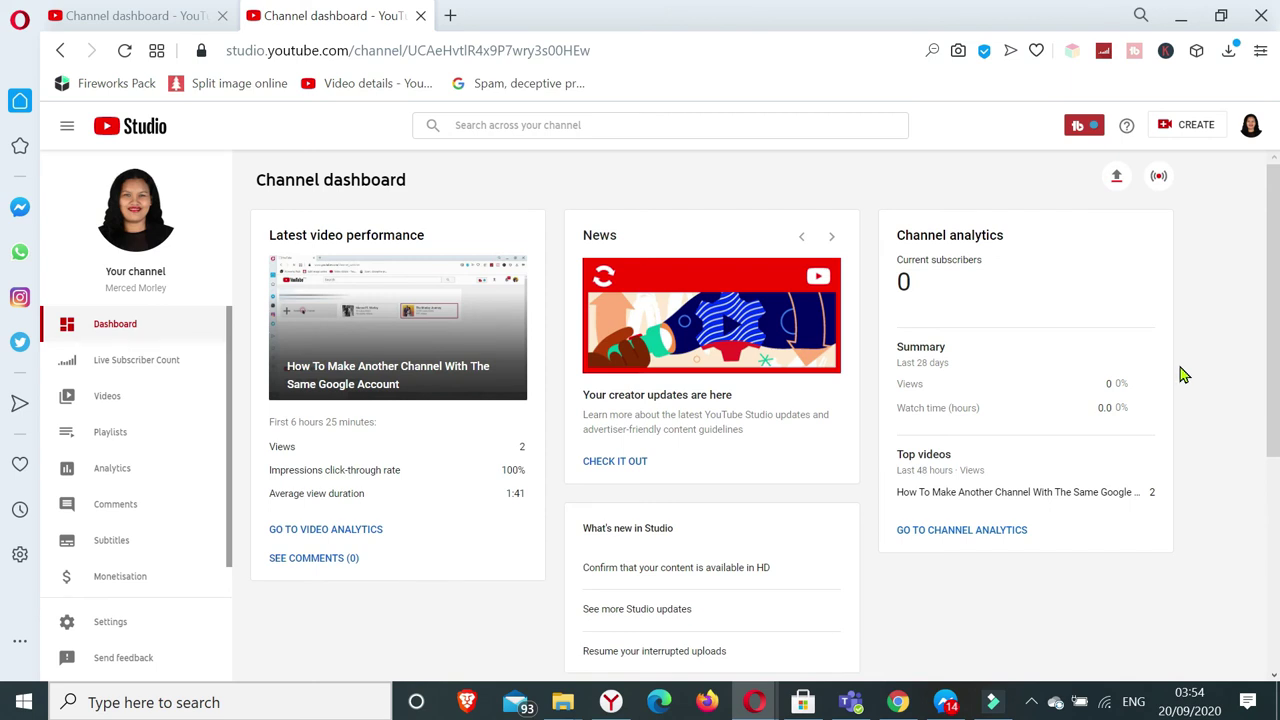
# Step: Open the details editor for 'How To Make Another Channel With The Same Google Account' at its thumbnail options
pyautogui.click(104, 405)
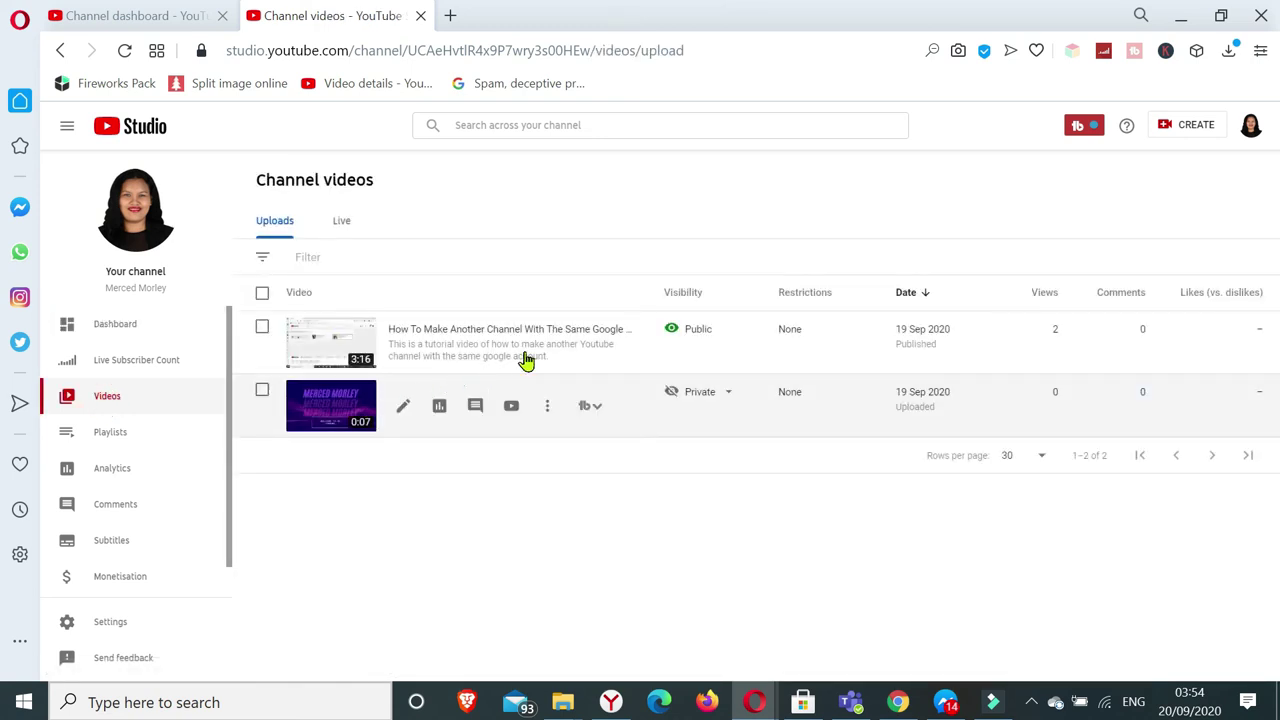
pyautogui.click(400, 380)
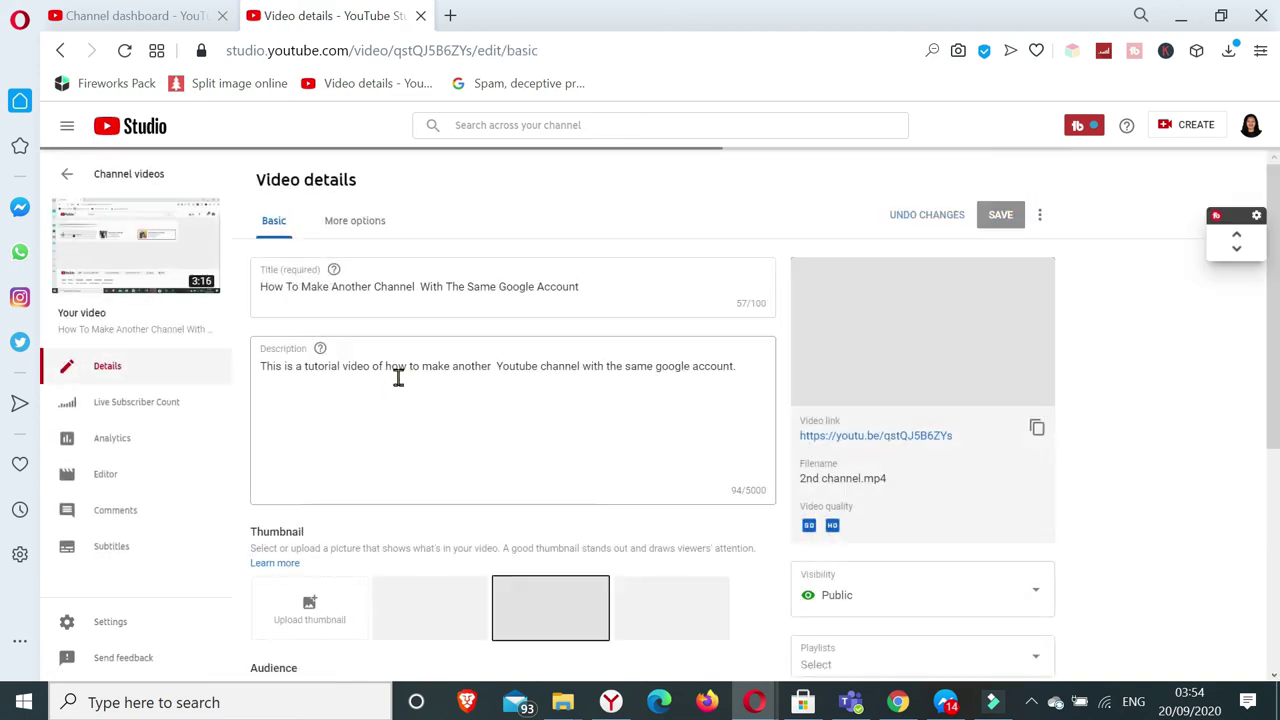
pyautogui.scroll(-1, 475, 530)
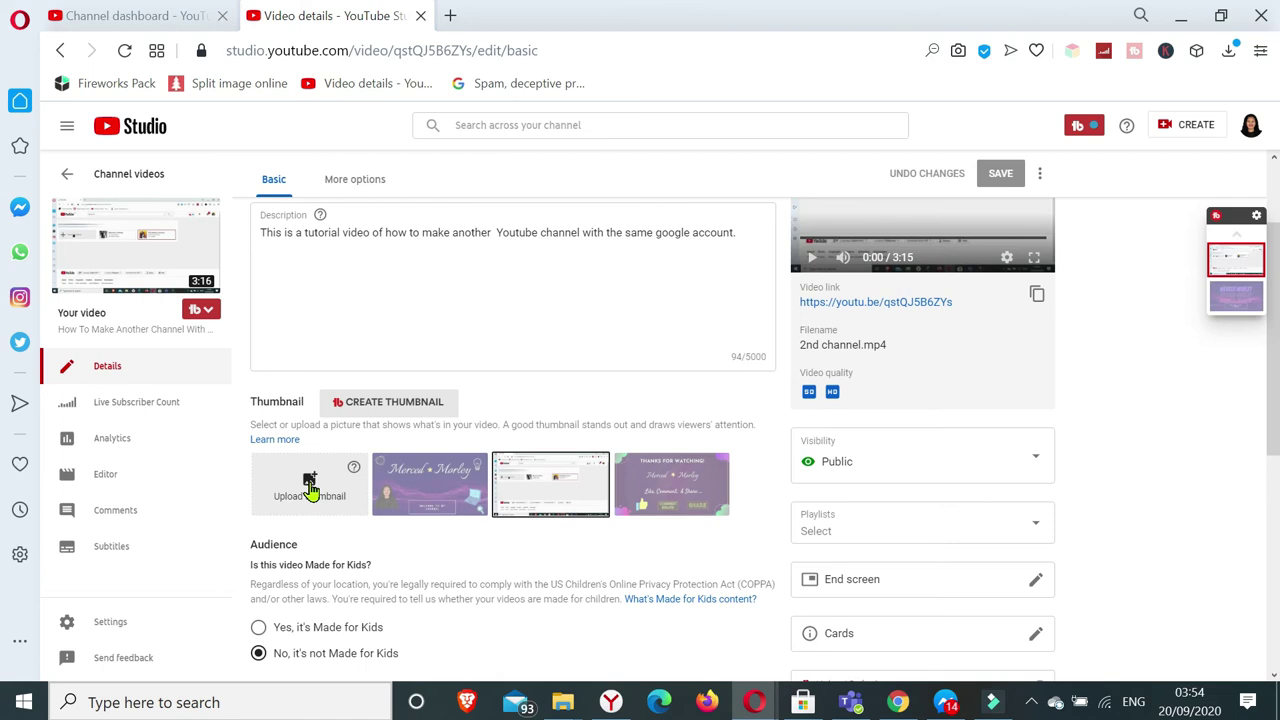
# Step: Upload the HOW TO MAKE image from Downloads as the thumbnail, save, and return to the dashboard
pyautogui.click(310, 488)
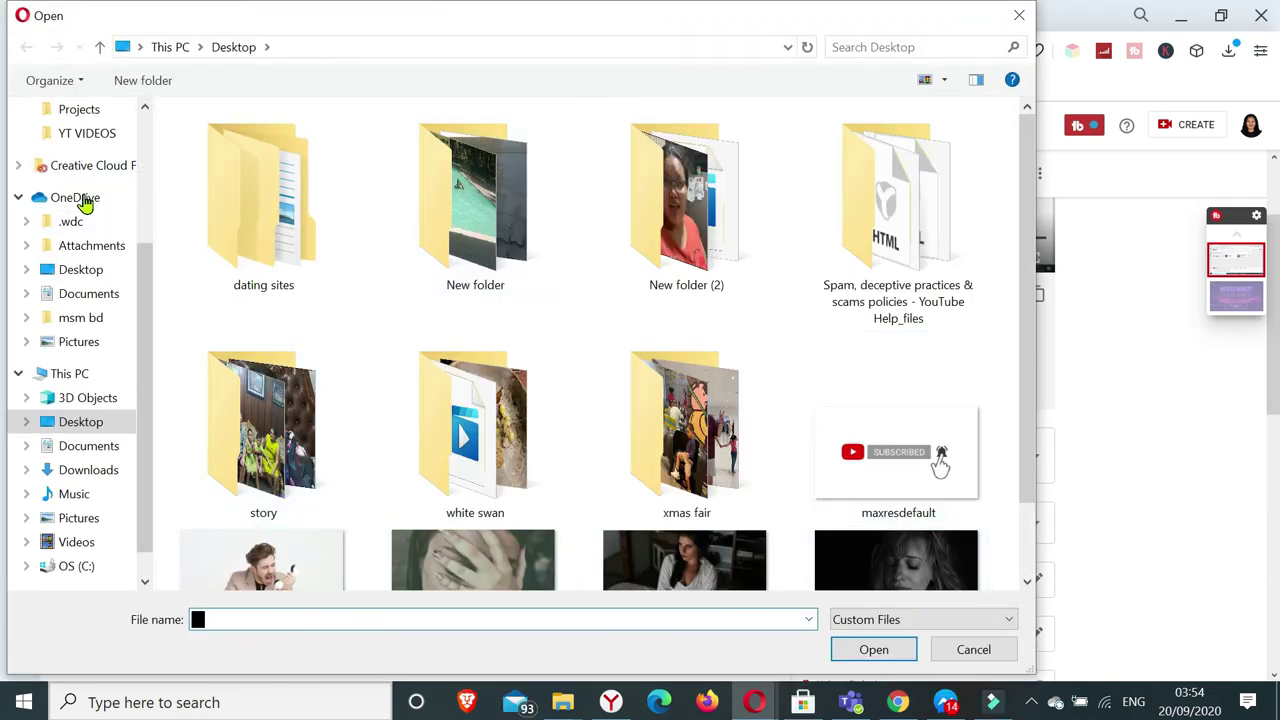
pyautogui.scroll(2, 120, 451)
pyautogui.scroll(-2, 110, 494)
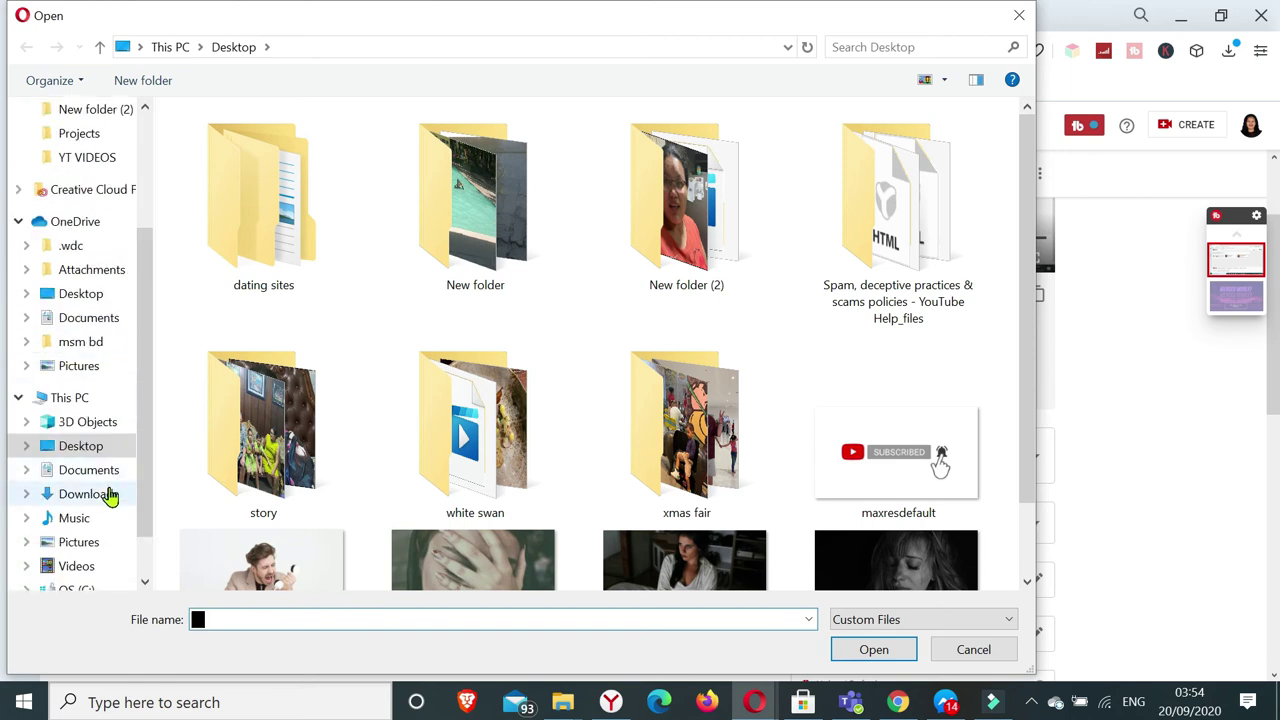
pyautogui.click(88, 494)
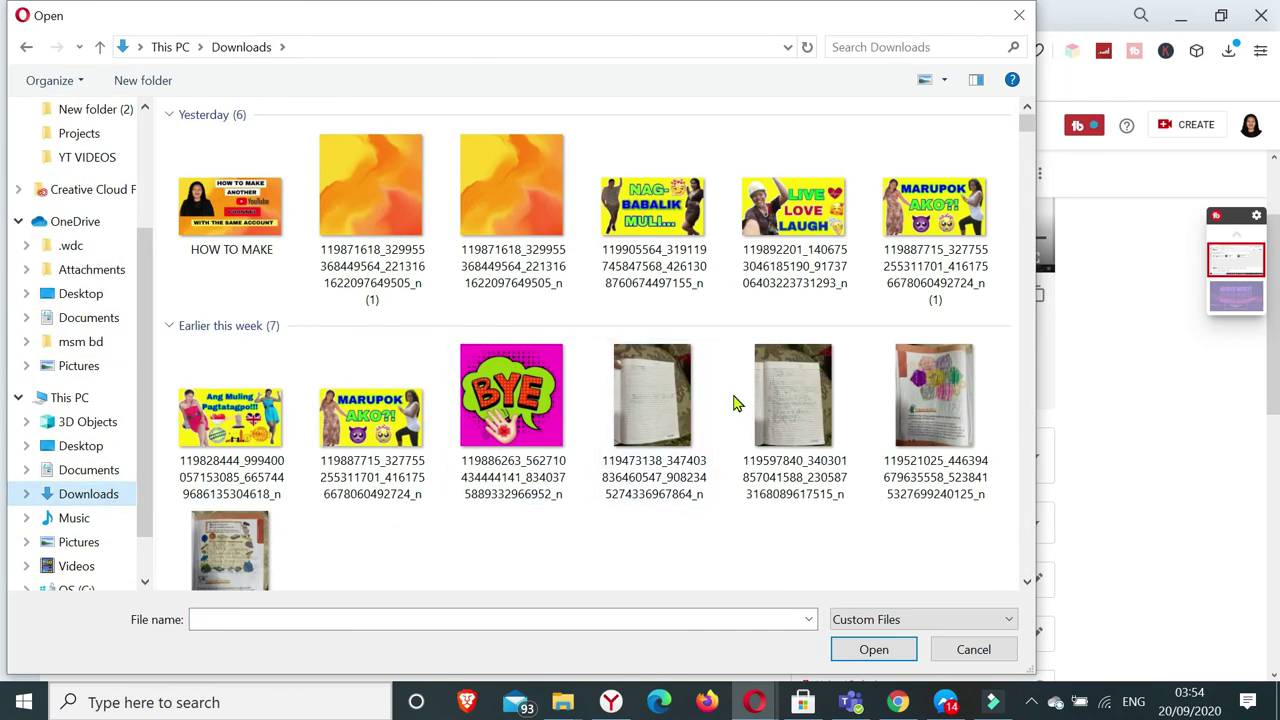
pyautogui.doubleClick(231, 210)
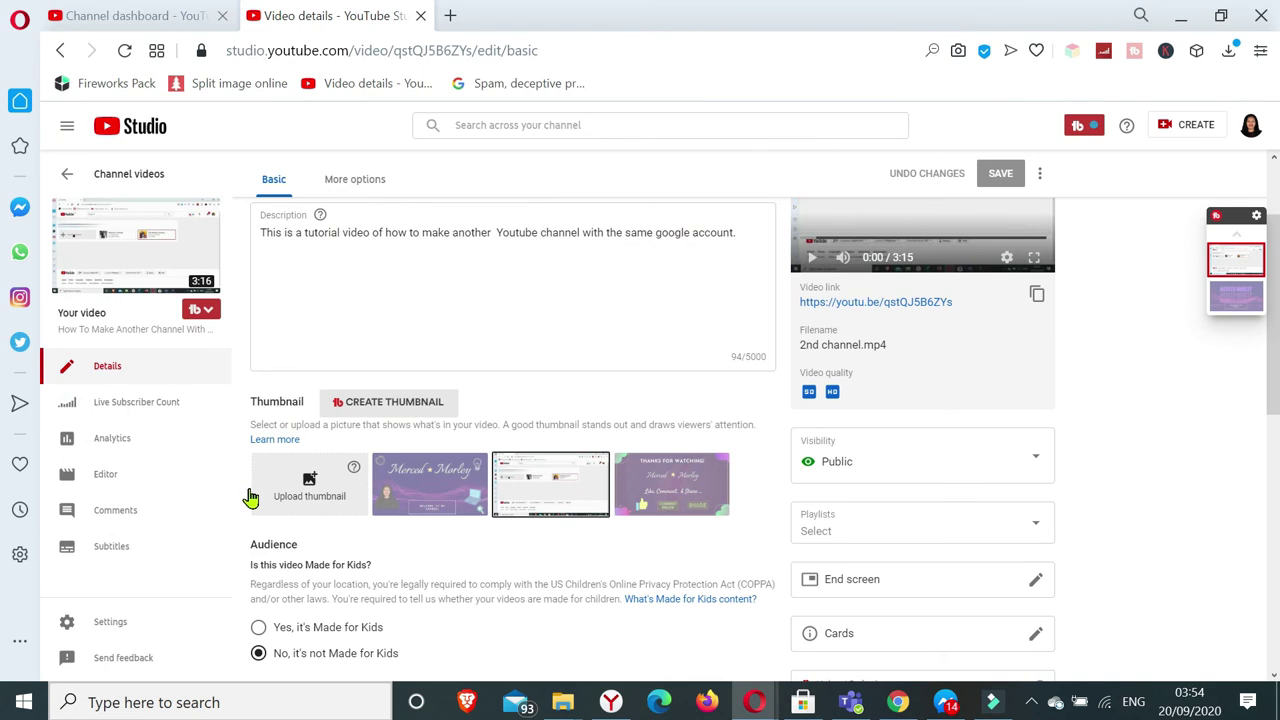
pyautogui.scroll(-6, 531, 523)
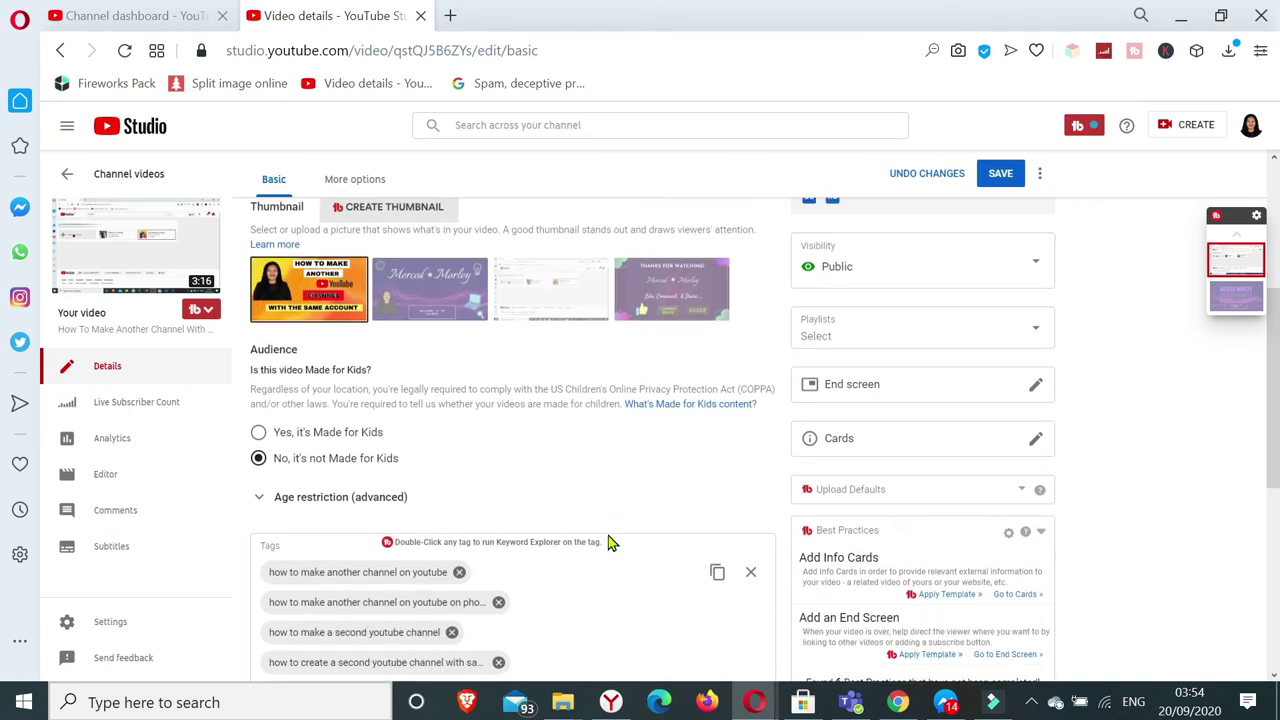
pyautogui.scroll(3, 634, 537)
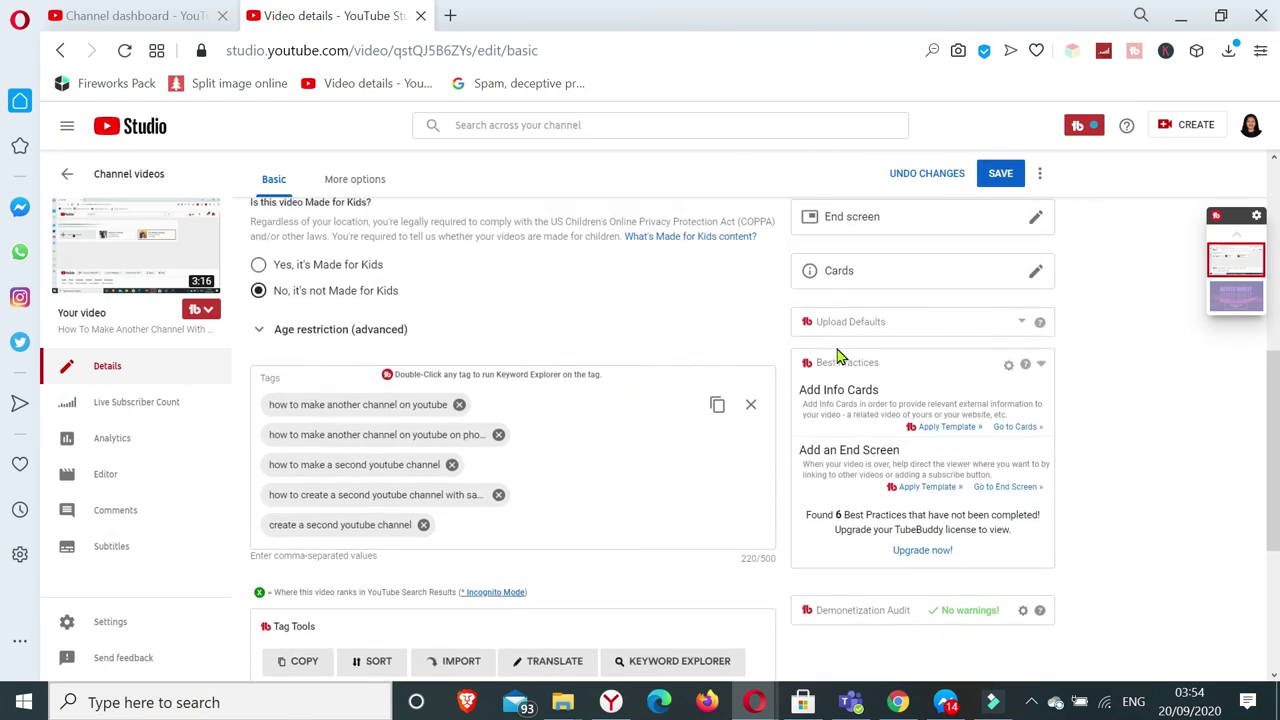
pyautogui.click(1015, 185)
pyautogui.hotkey('alt', 'Left')
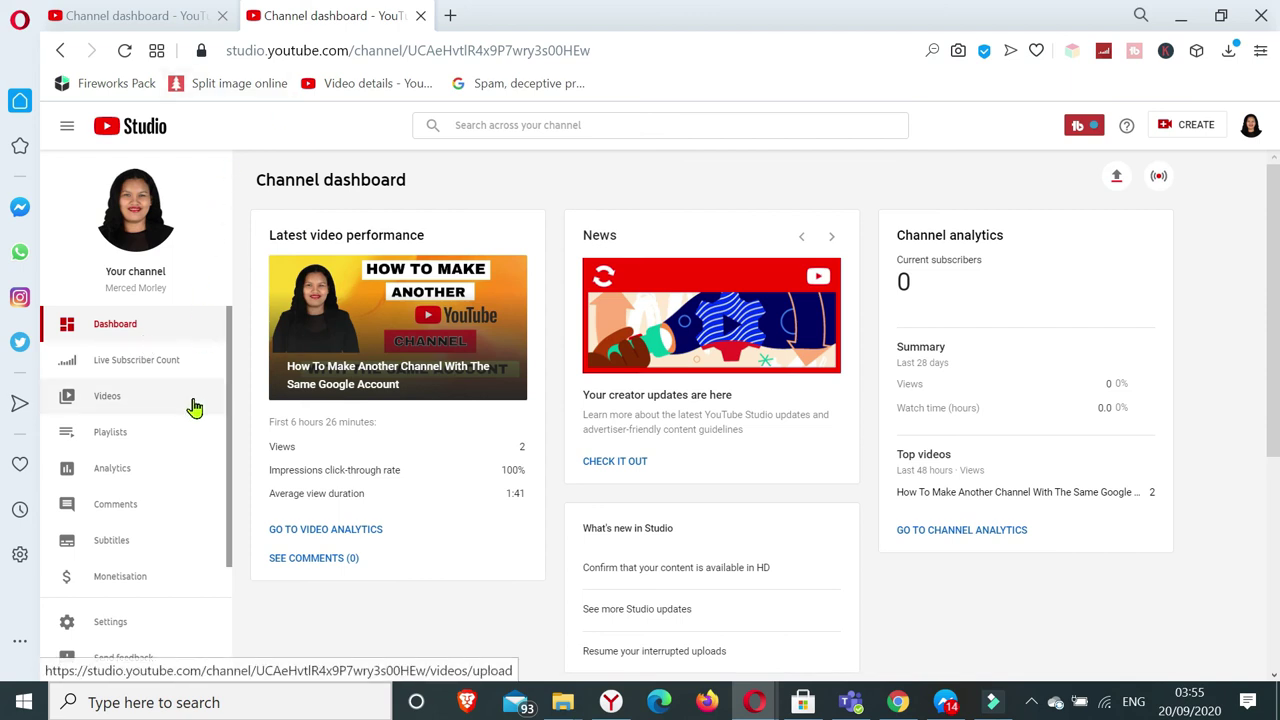
# Step: Review Channel Feature eligibility and expand 'Features that require phone verification' to confirm Enabled status
pyautogui.click(99, 626)
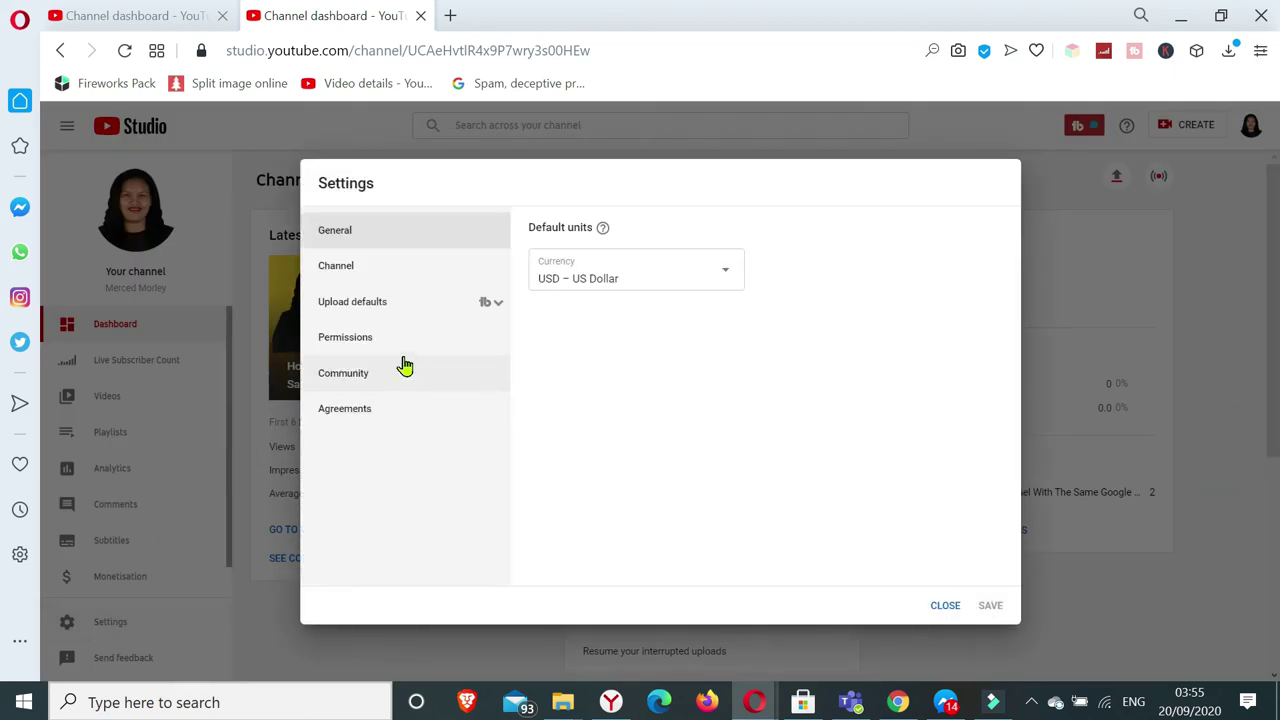
pyautogui.click(343, 272)
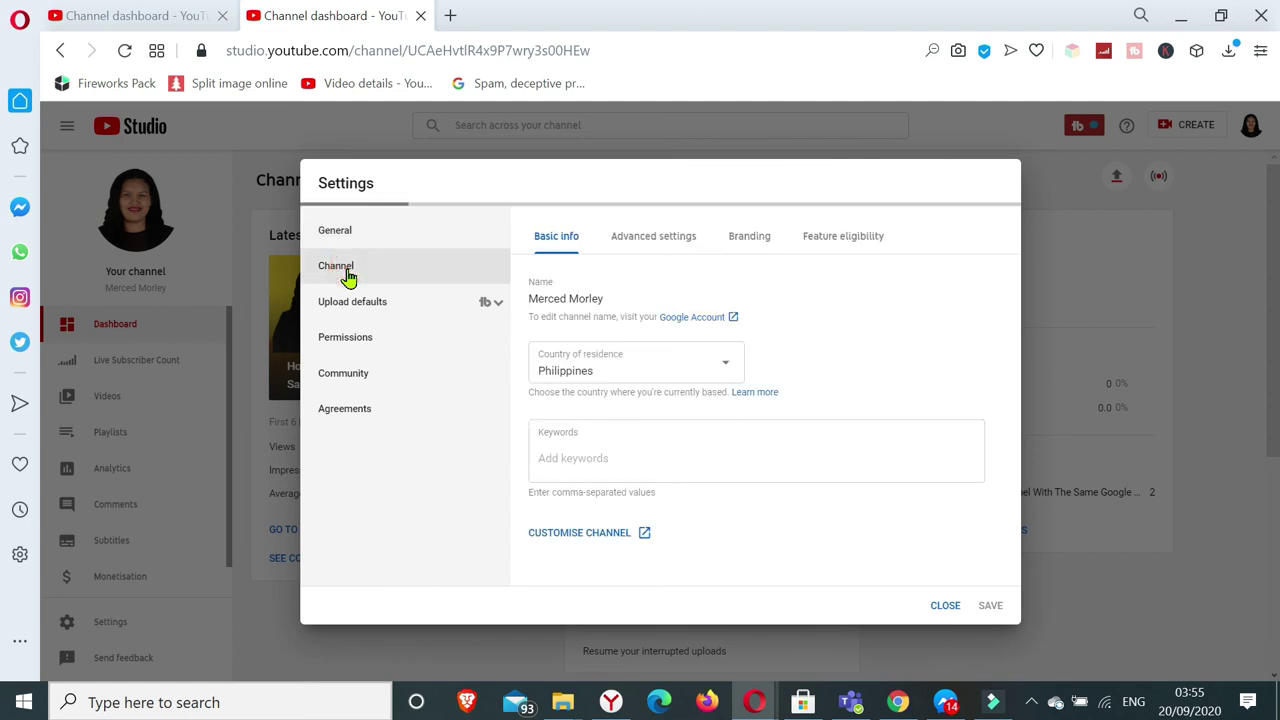
pyautogui.click(843, 240)
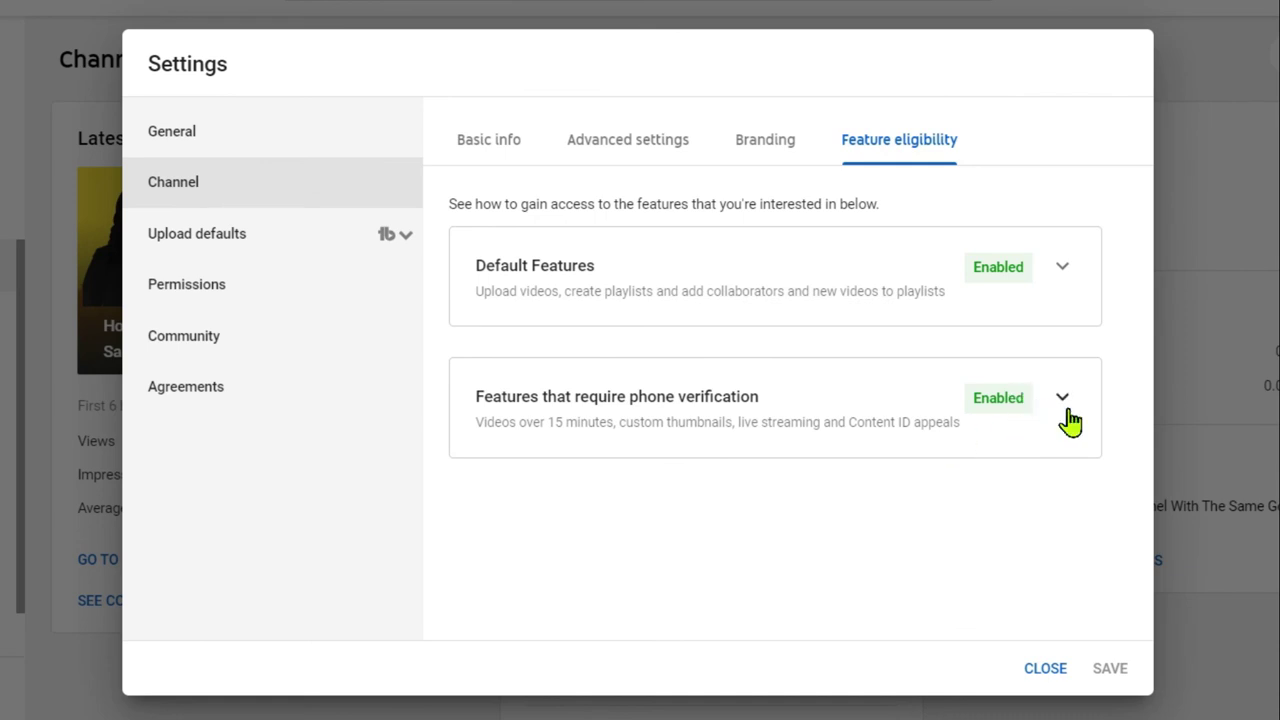
pyautogui.moveTo(931, 346); pyautogui.dragTo(1067, 448)
pyautogui.click(1062, 397)
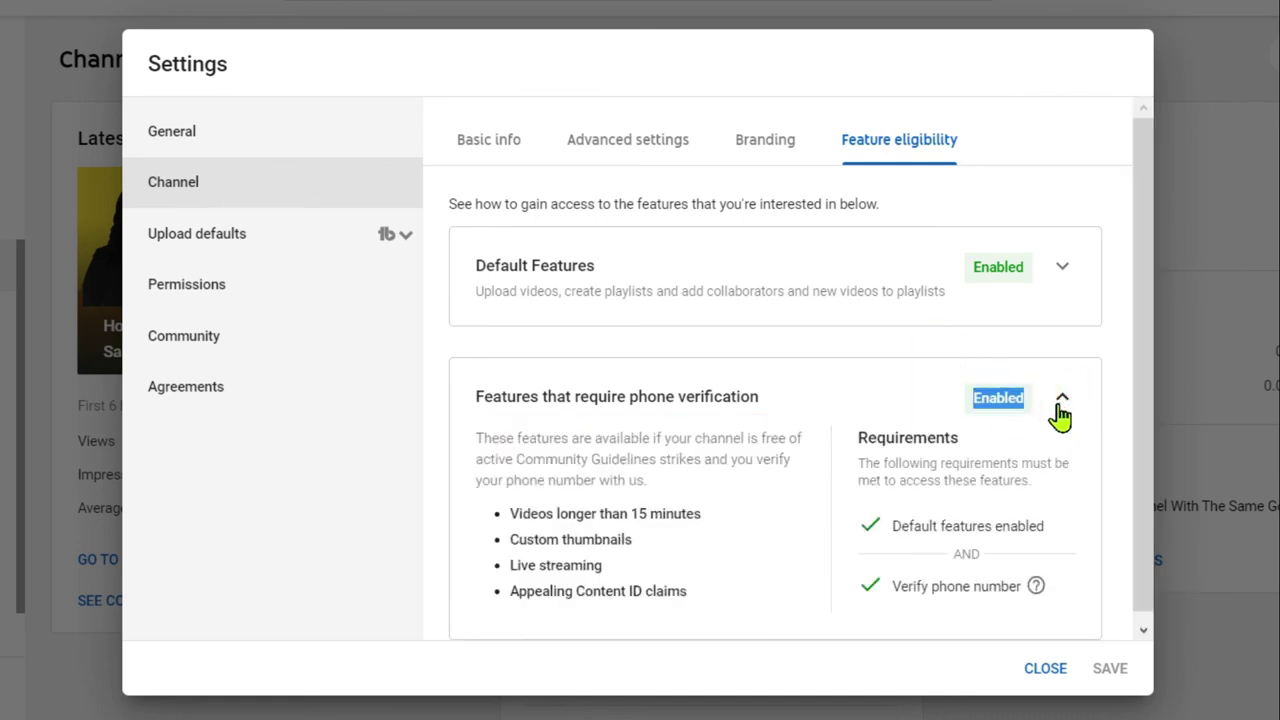